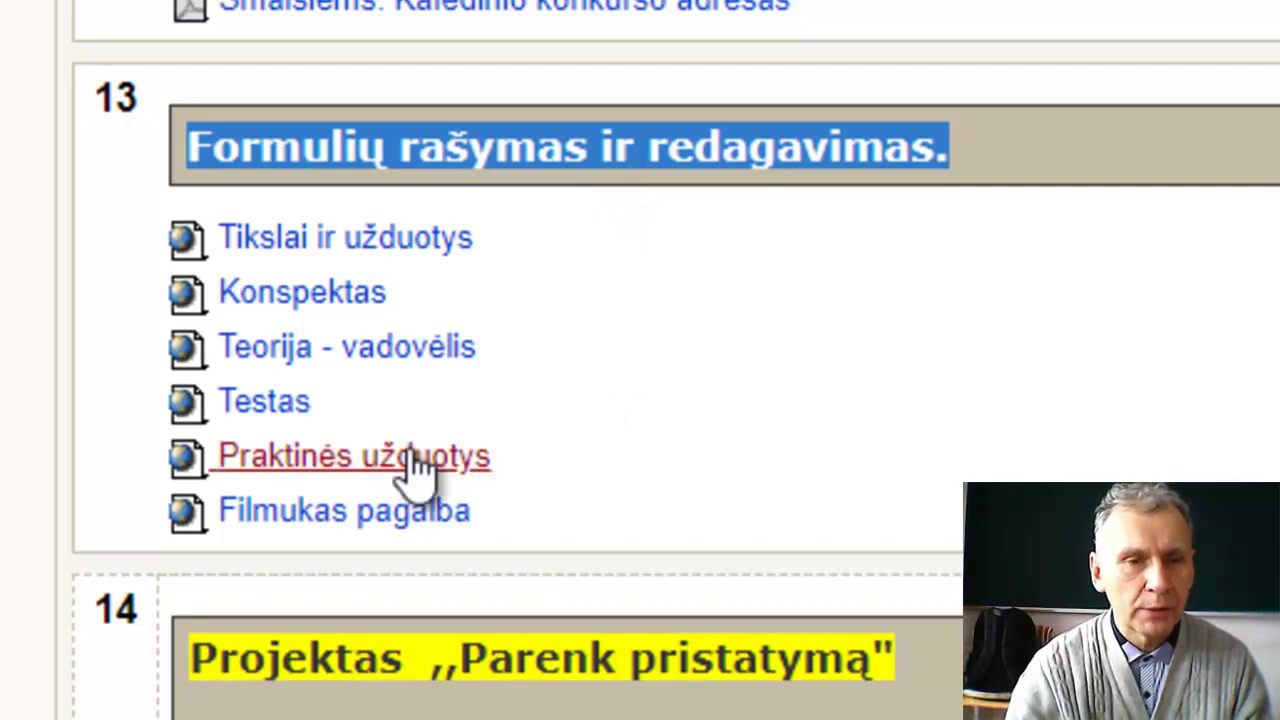
Step: In Pamoka 9.13, follow the Nr.5 kvadratines-lygties link to the quadratic formulas page
{"action": "left_click", "coordinate": [345, 465]}
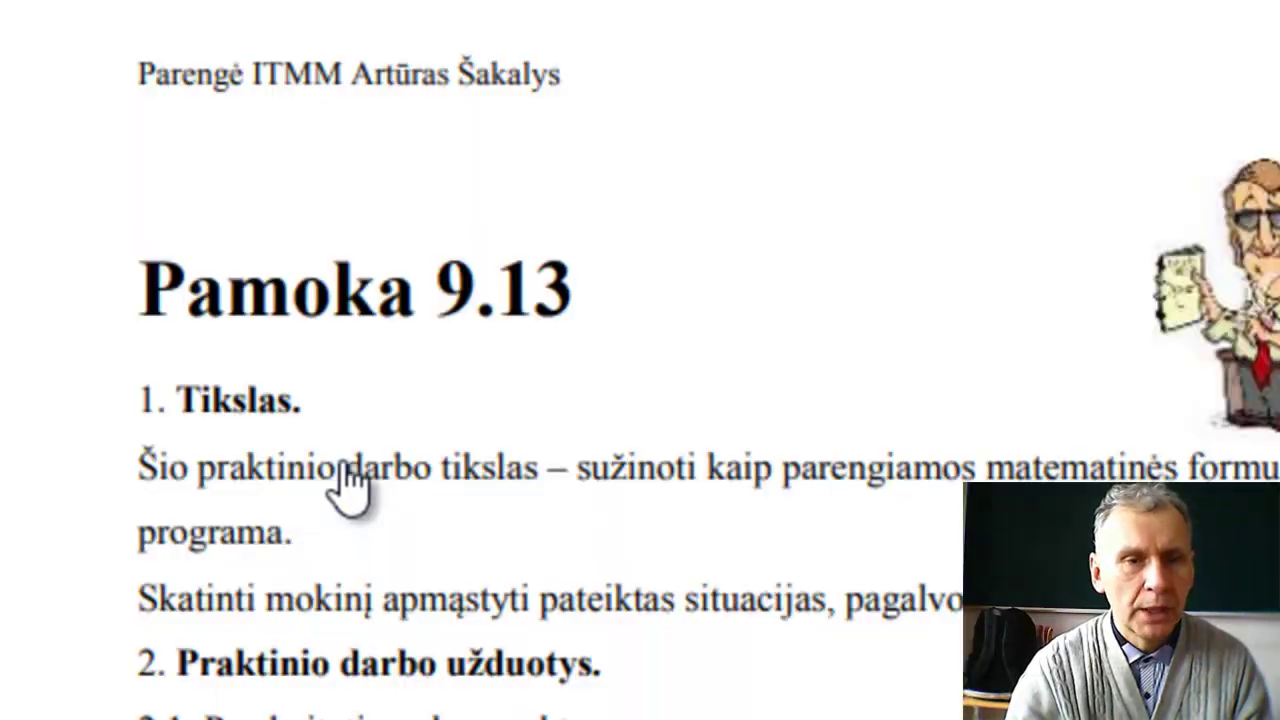
{"action": "scroll", "coordinate": [430, 480], "scroll_direction": "down", "scroll_amount": 10}
{"action": "scroll", "coordinate": [440, 515], "scroll_direction": "down", "scroll_amount": 10}
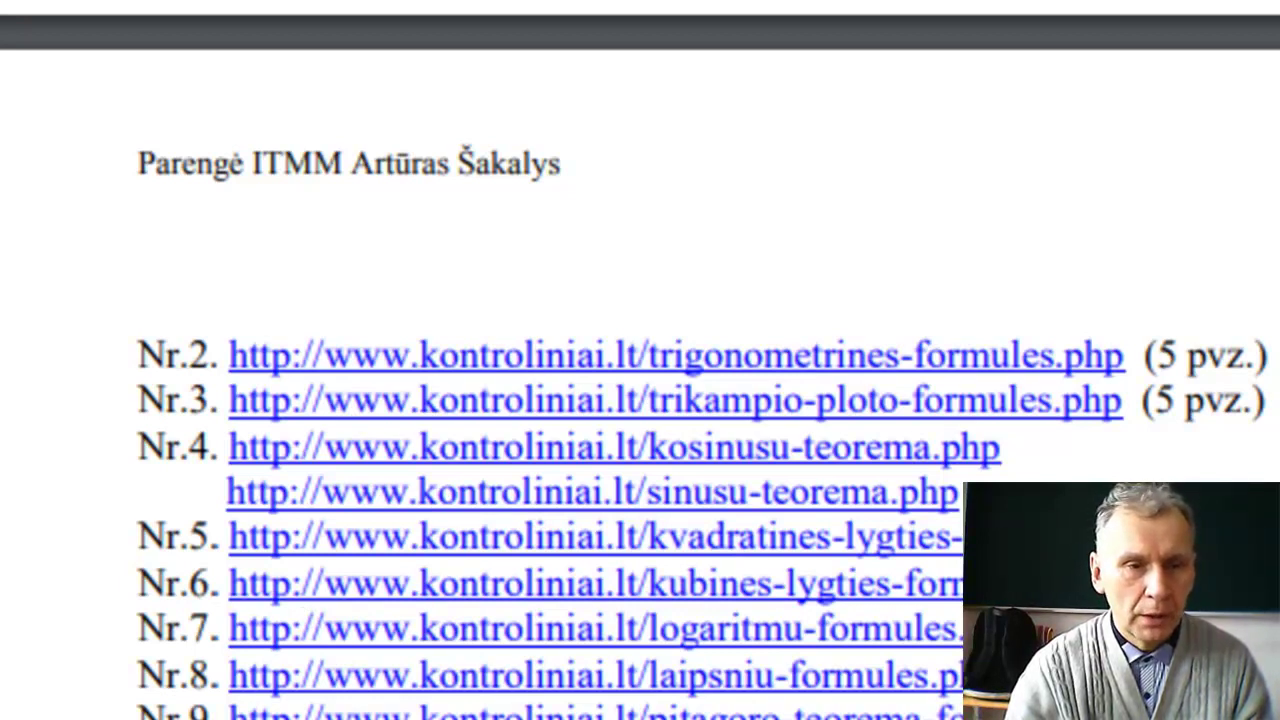
{"action": "left_click", "coordinate": [299, 545]}
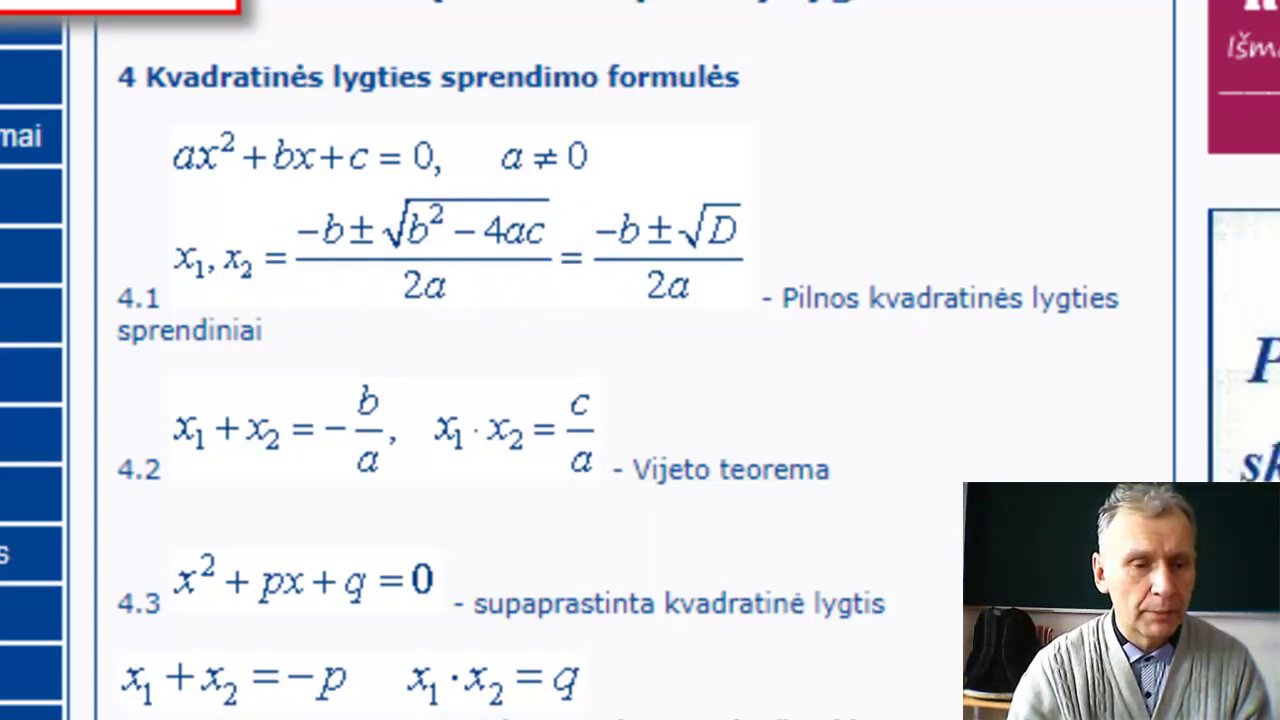
Step: Open the Start menu to launch Word over the quadratic formula page
{"action": "key", "text": "super"}
Step: Launch Word, create a blank document and insert a new empty equation
{"action": "key", "text": "Return"}
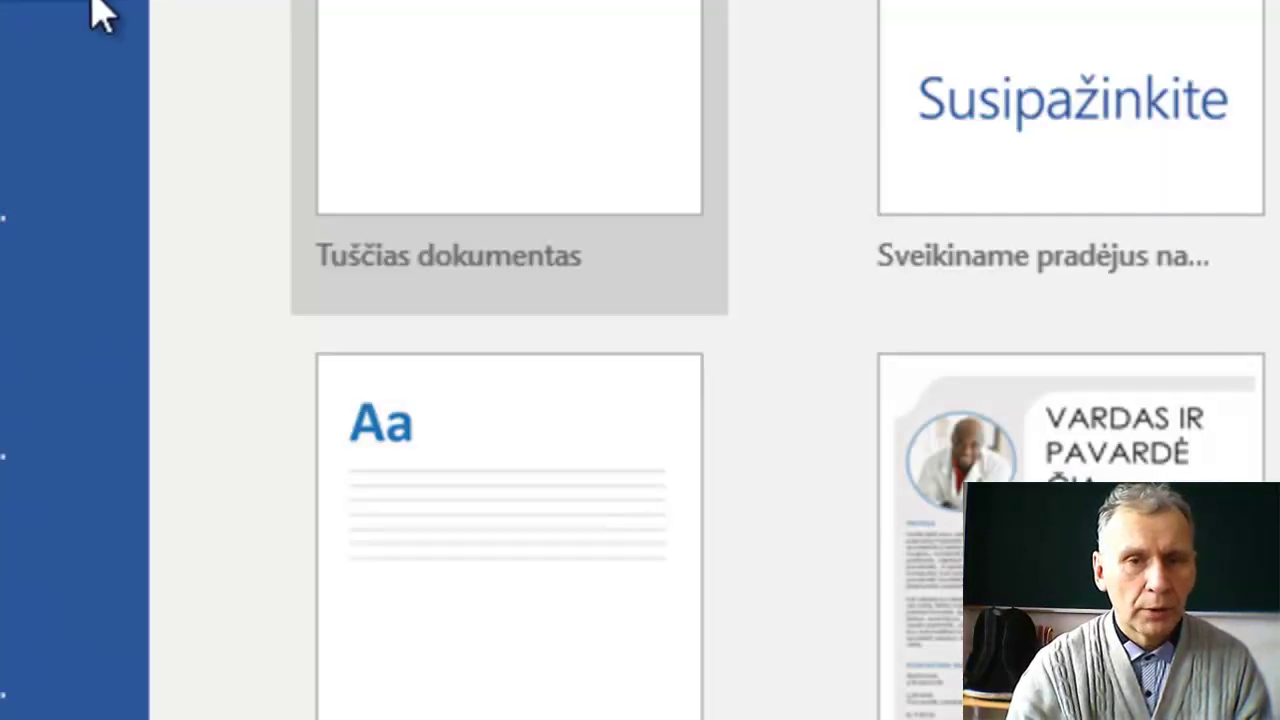
{"action": "left_click", "coordinate": [470, 15]}
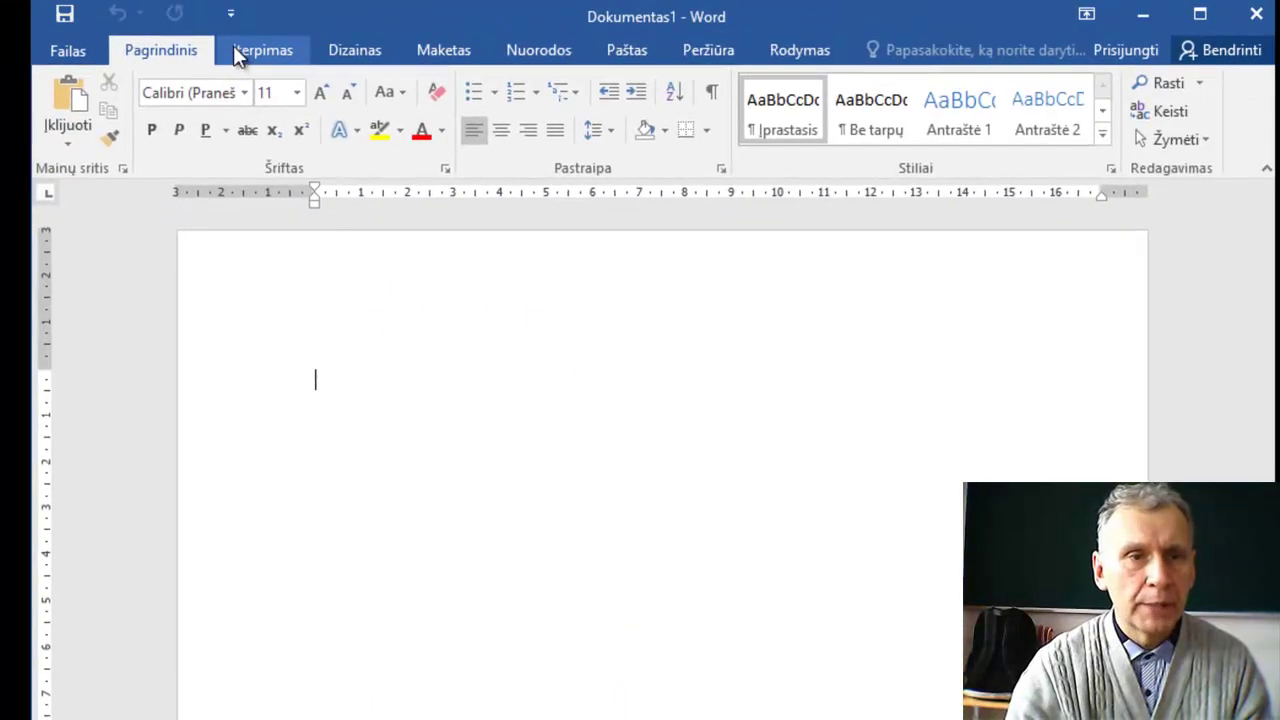
{"action": "left_click", "coordinate": [238, 52]}
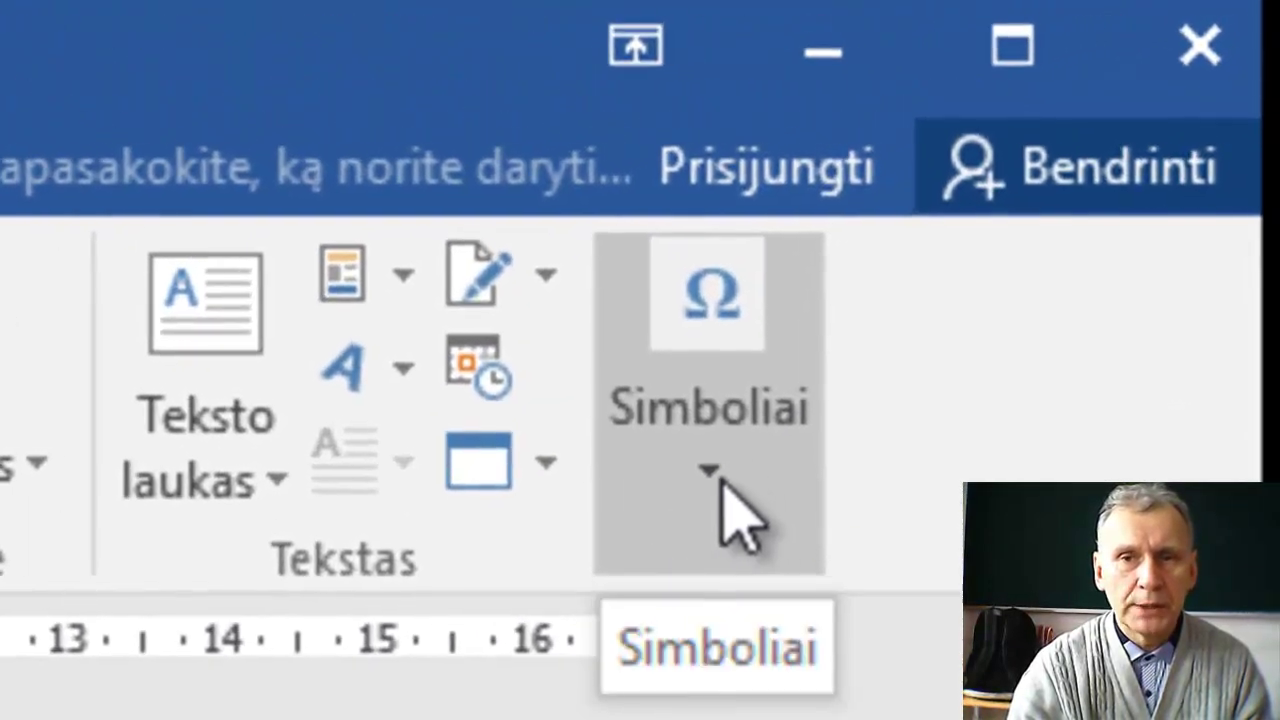
{"action": "left_click", "coordinate": [720, 476]}
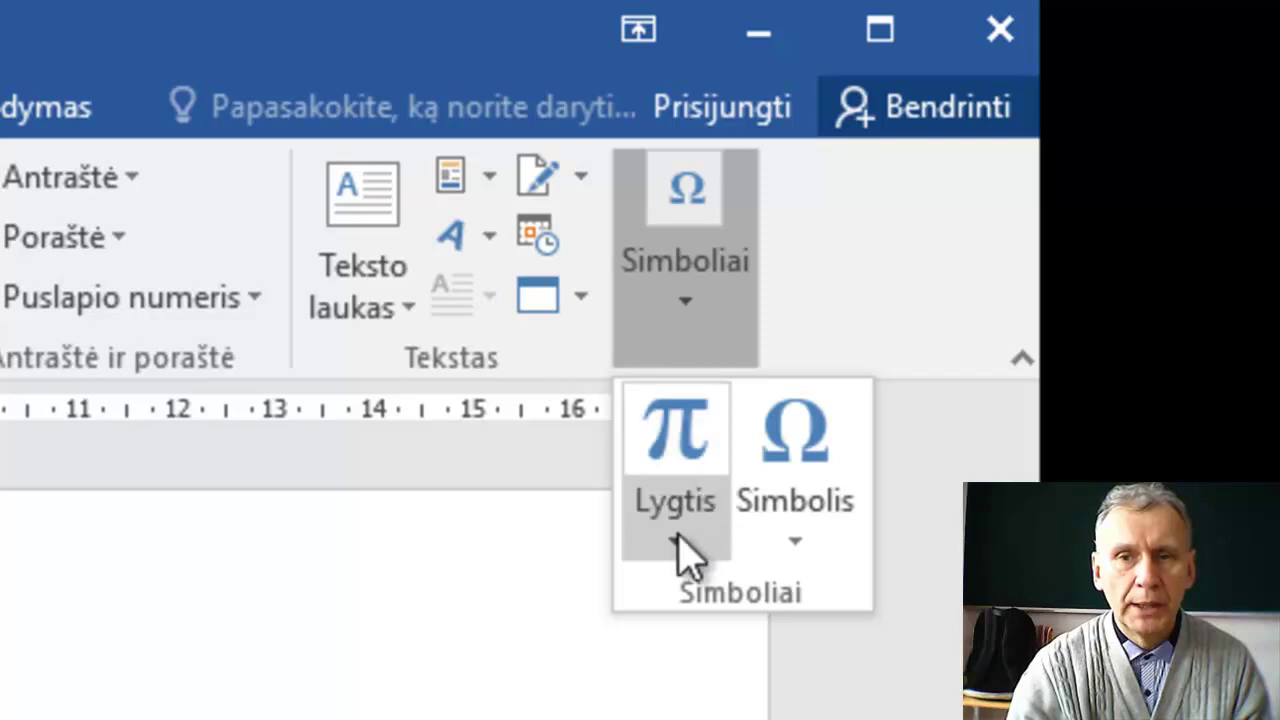
{"action": "left_click", "coordinate": [678, 542]}
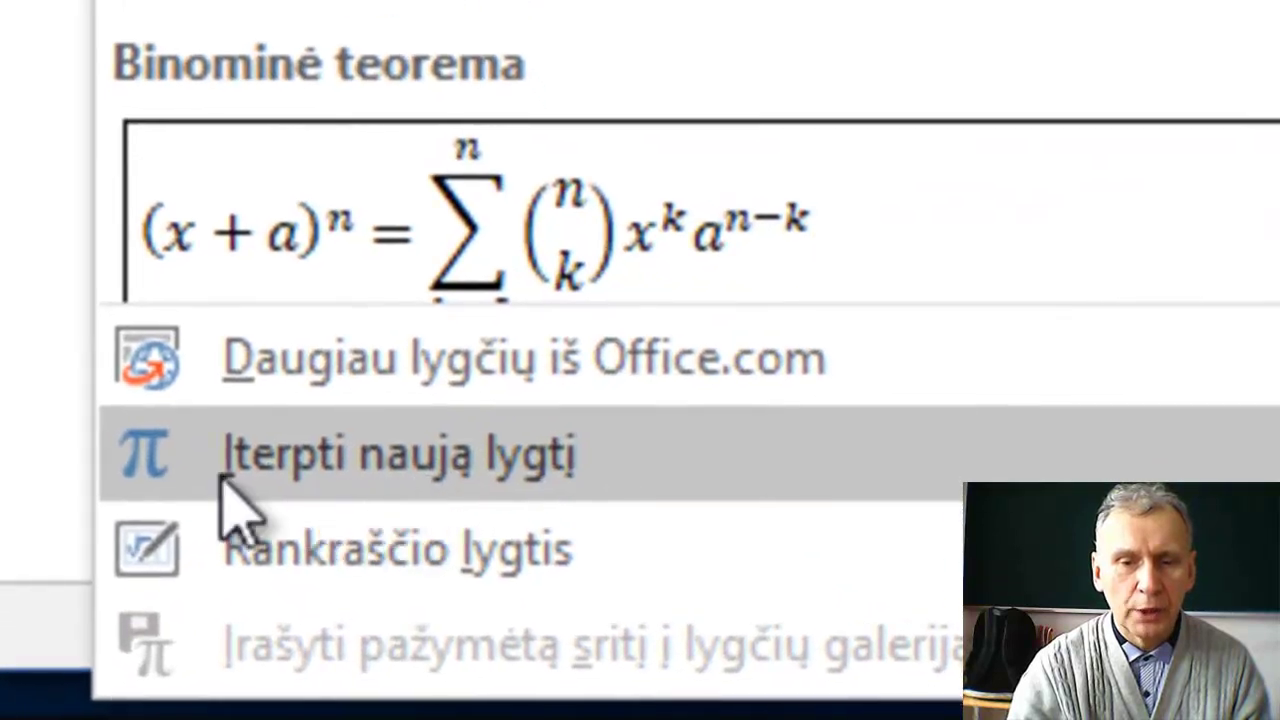
{"action": "left_click", "coordinate": [363, 478]}
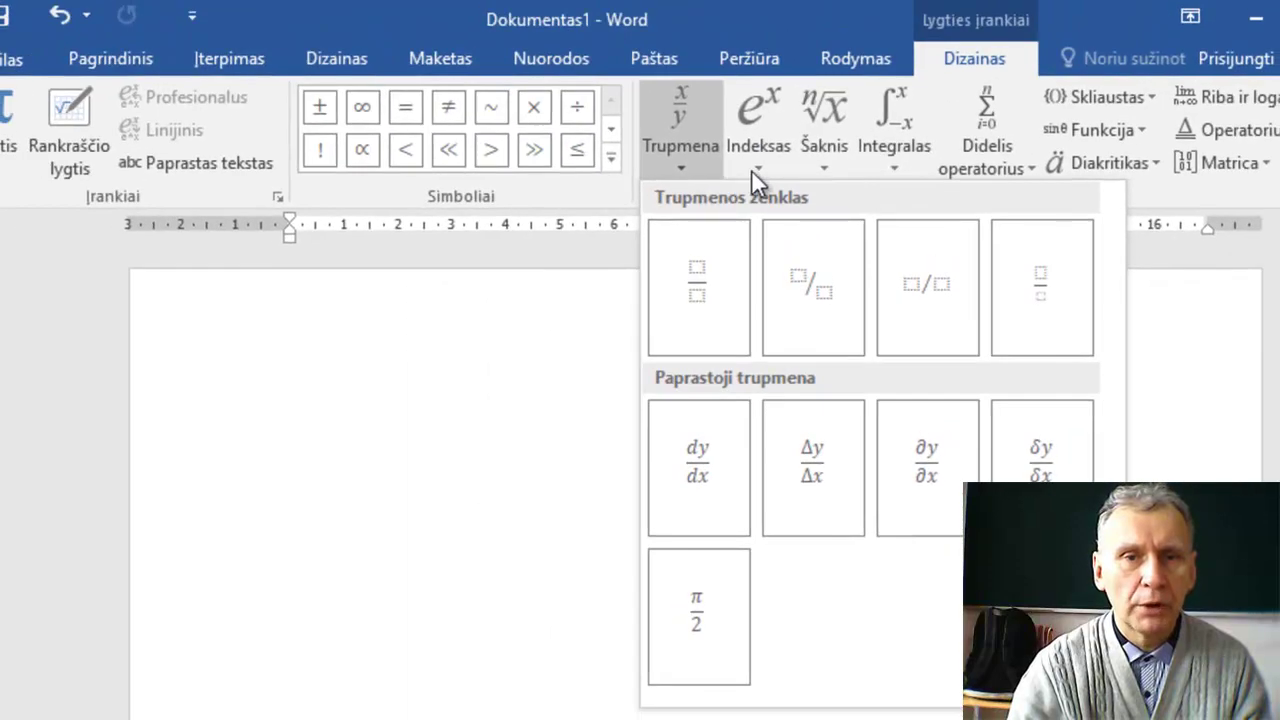
{"action": "left_click", "coordinate": [752, 172]}
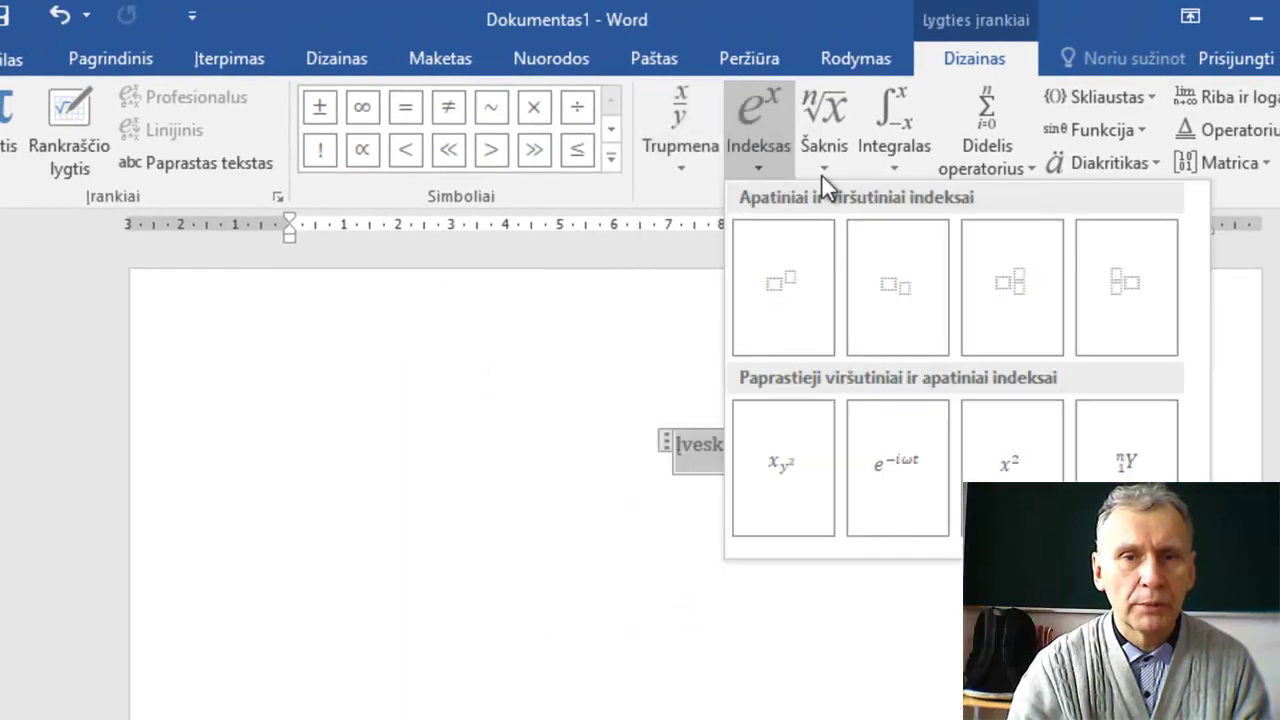
{"action": "left_click", "coordinate": [822, 176]}
{"action": "left_click", "coordinate": [890, 165]}
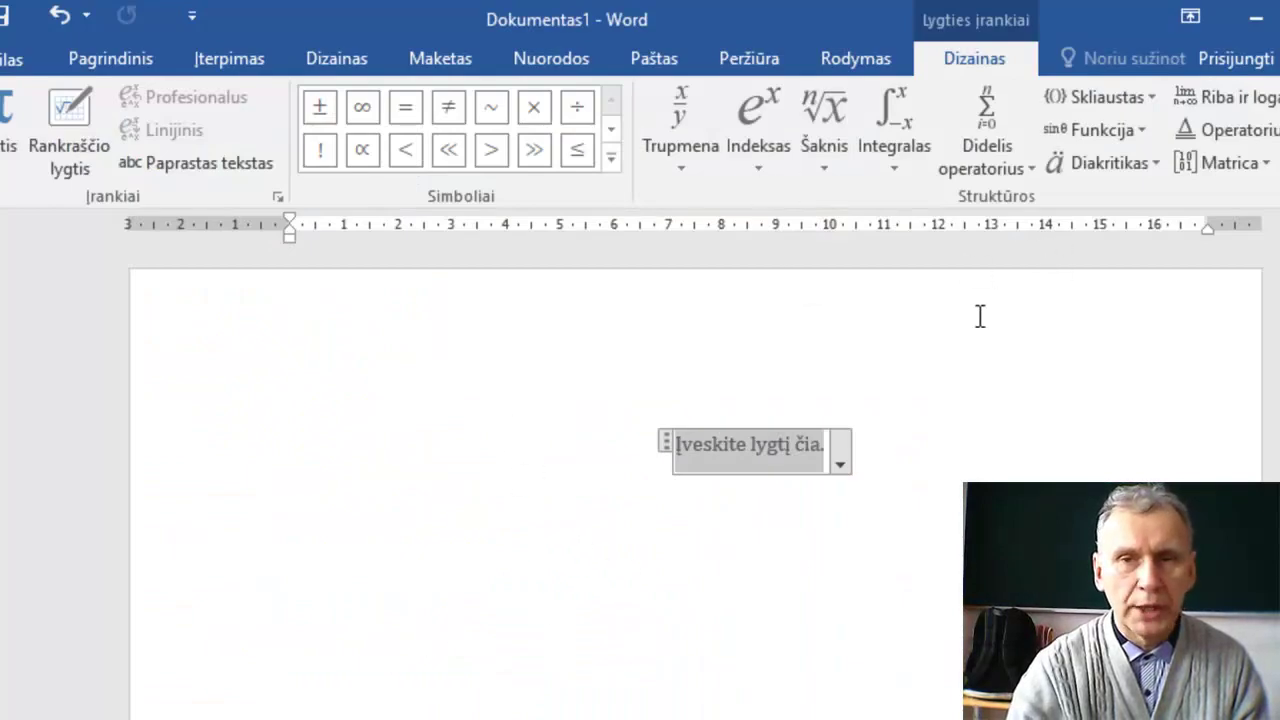
{"action": "left_click", "coordinate": [863, 528]}
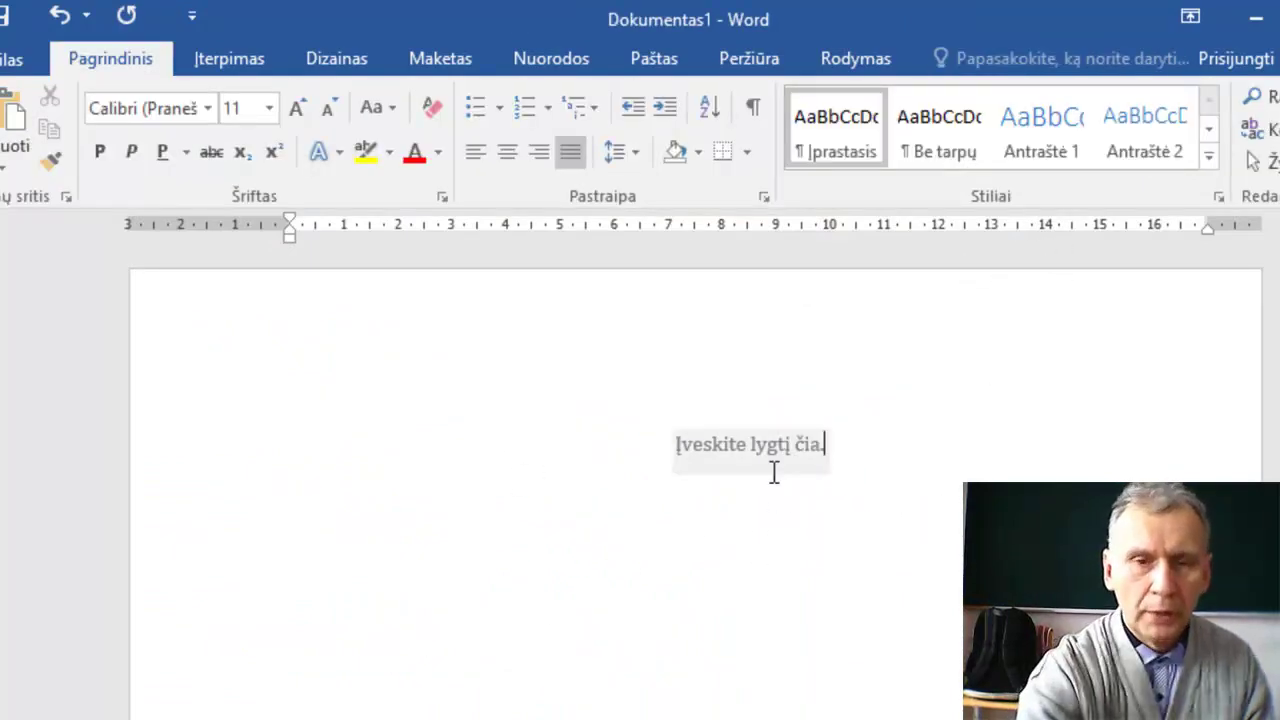
Step: Delete the equation placeholder, type x1 as plain text, and switch to the browser
{"action": "left_click", "coordinate": [772, 473]}
{"action": "key", "text": "Delete"}
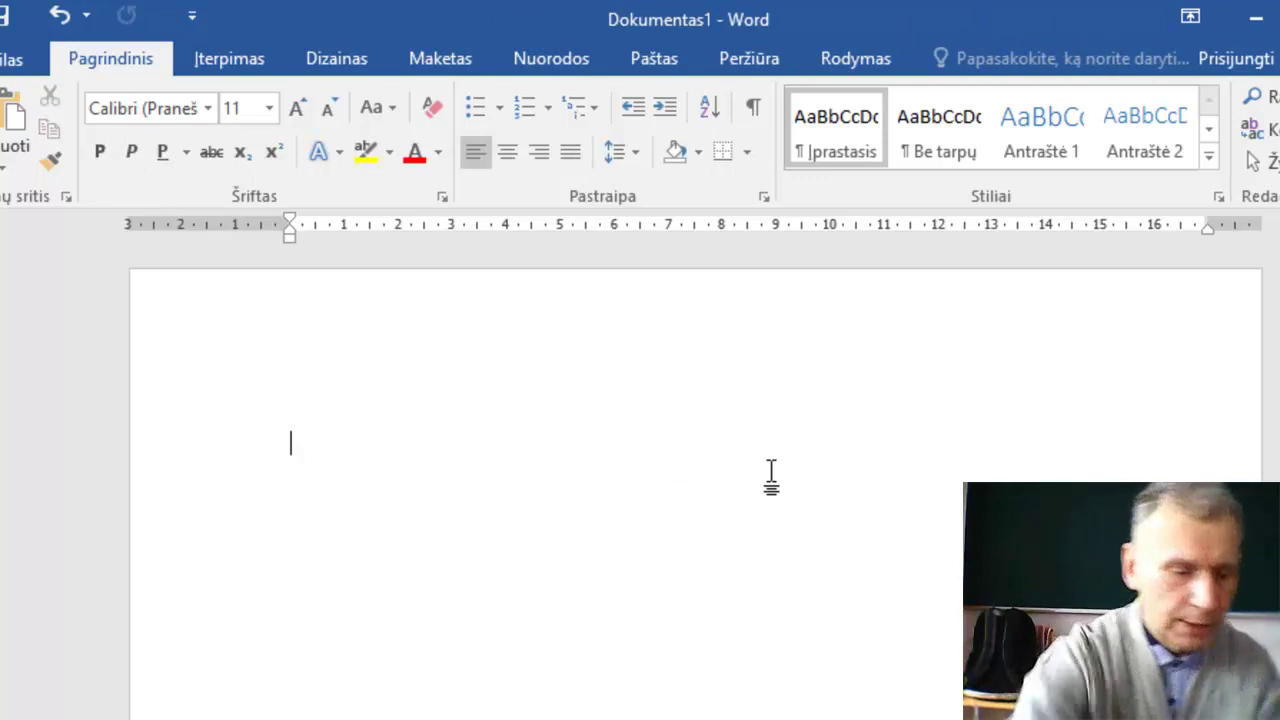
{"action": "type", "text": "x"}
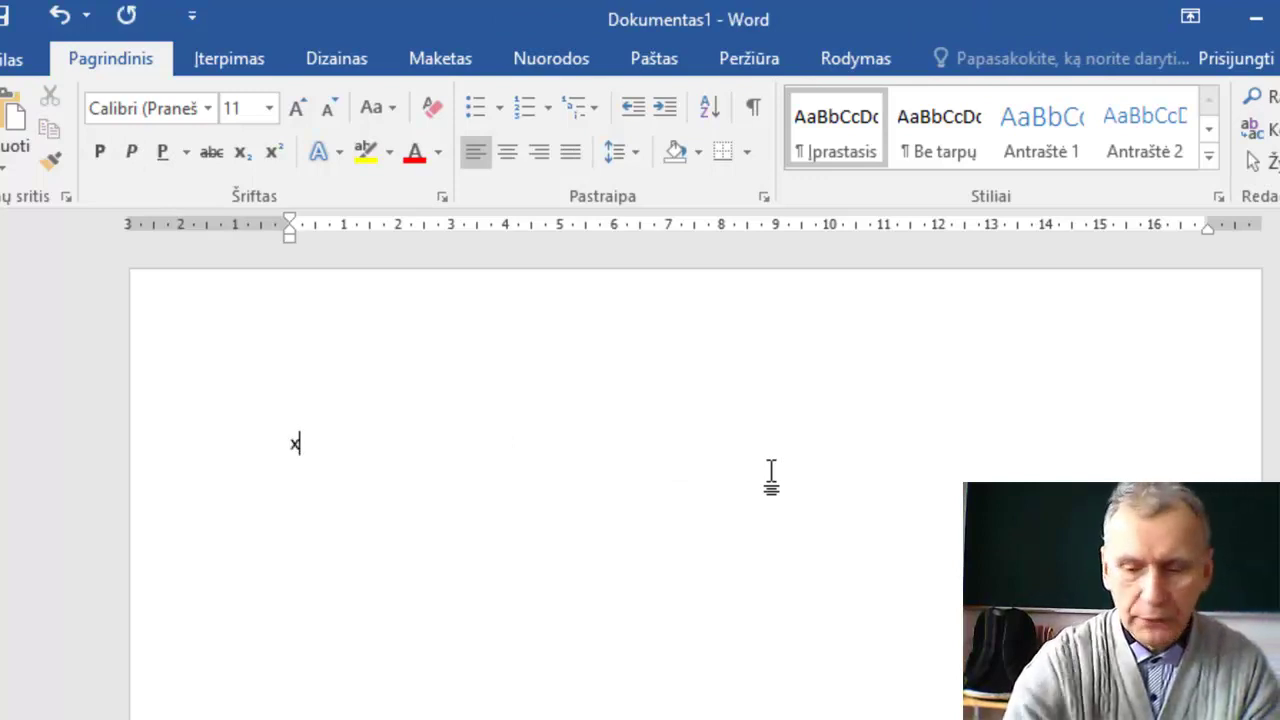
{"action": "type", "text": "1"}
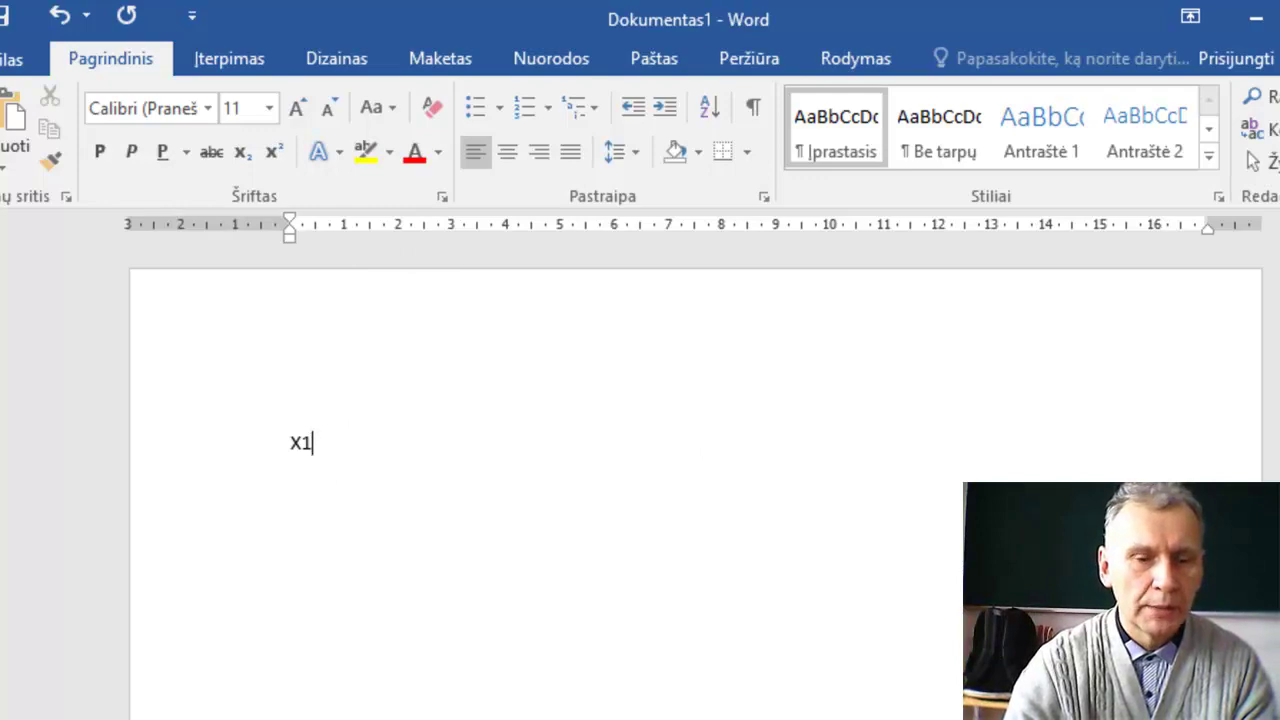
{"action": "key", "text": "alt+Tab"}
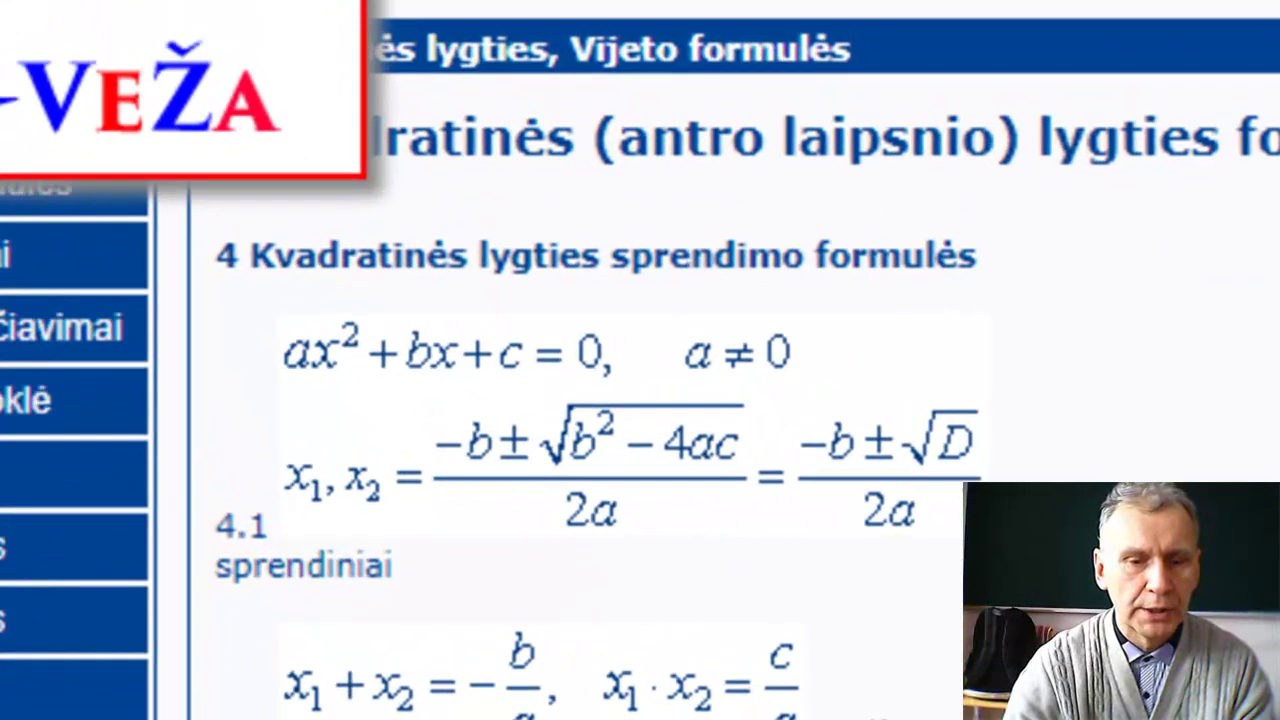
Step: Back in Word, make the 1 in x1 a subscript through the Font dialog
{"action": "key", "text": "alt+Tab"}
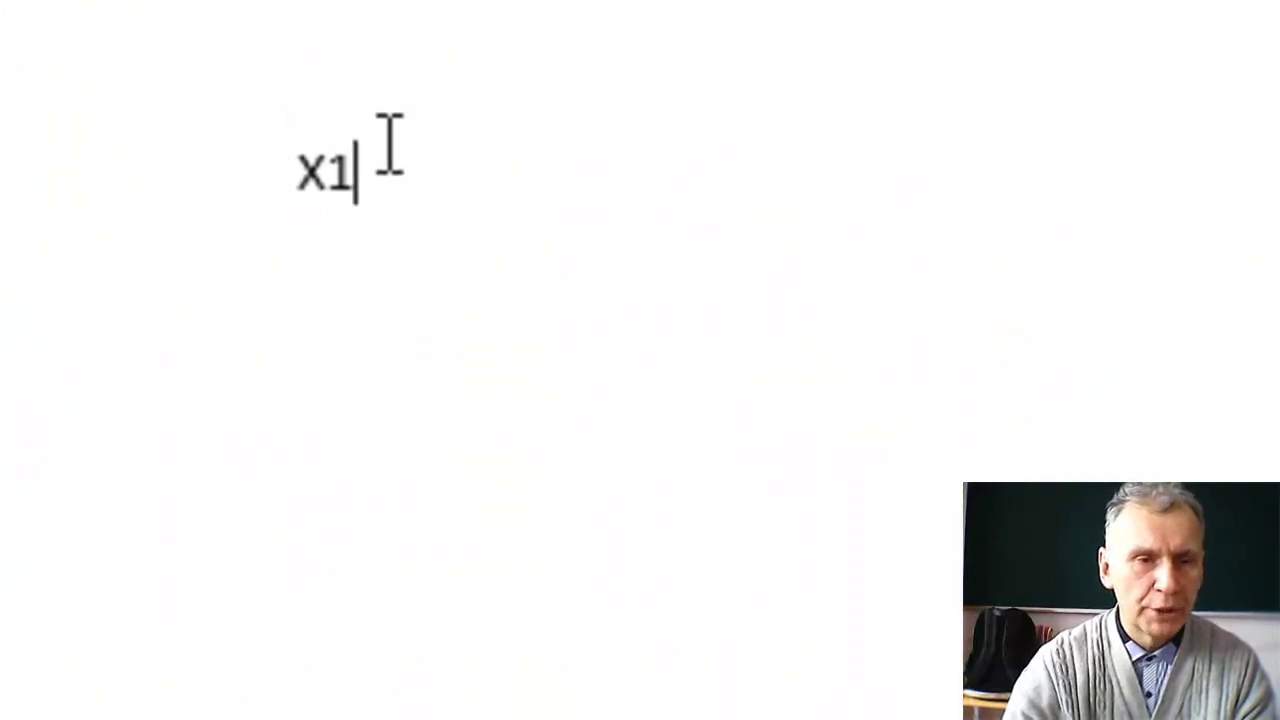
{"action": "left_click_drag", "start_coordinate": [430, 193], "coordinate": [376, 195]}
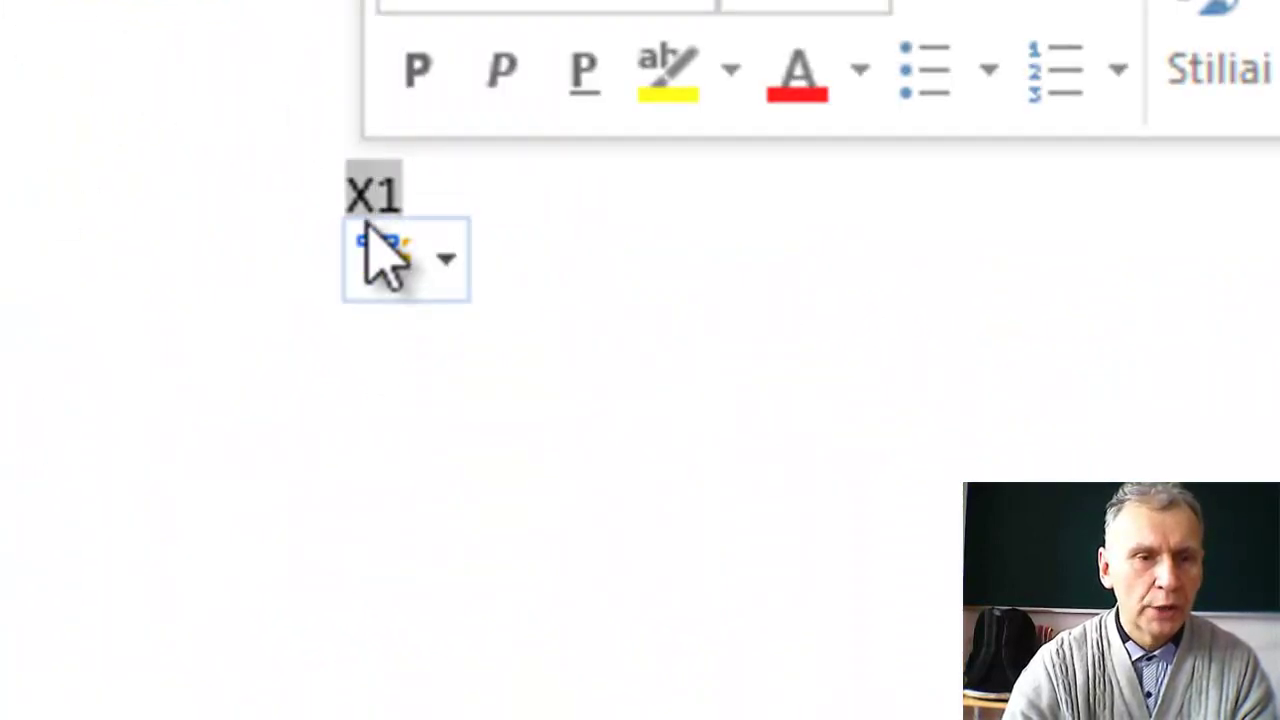
{"action": "right_click", "coordinate": [387, 214]}
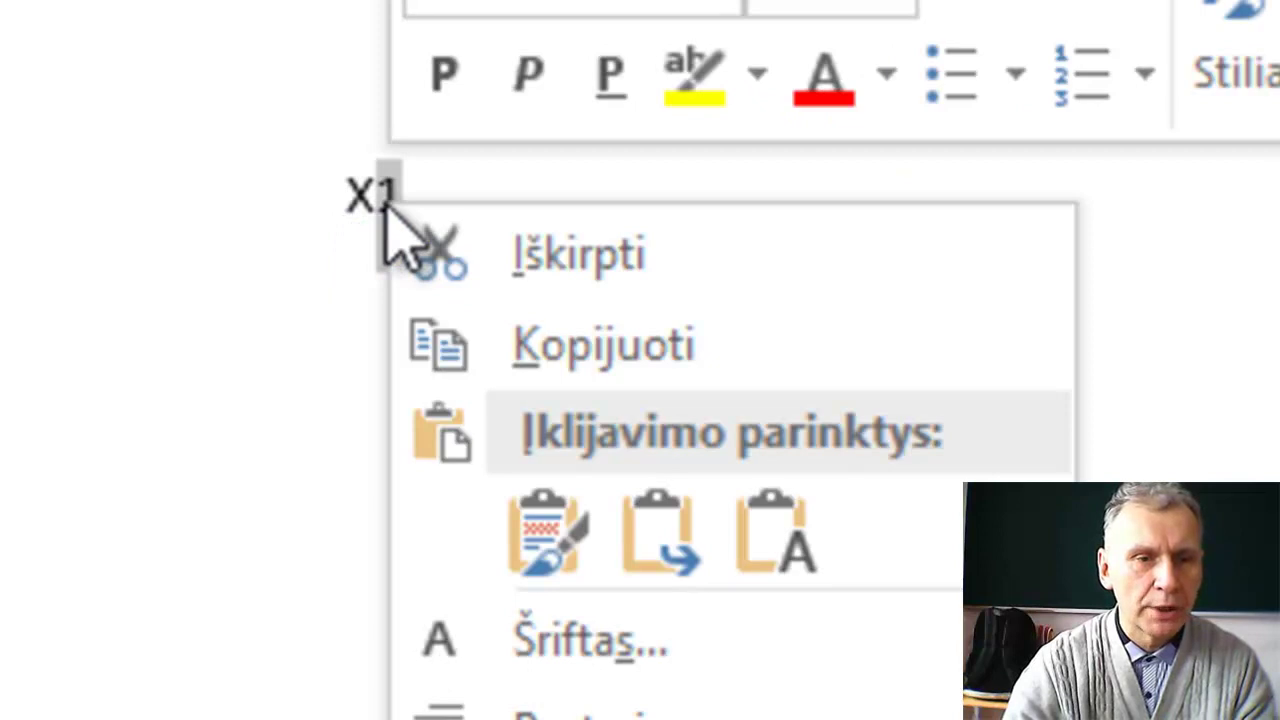
{"action": "left_click", "coordinate": [568, 640]}
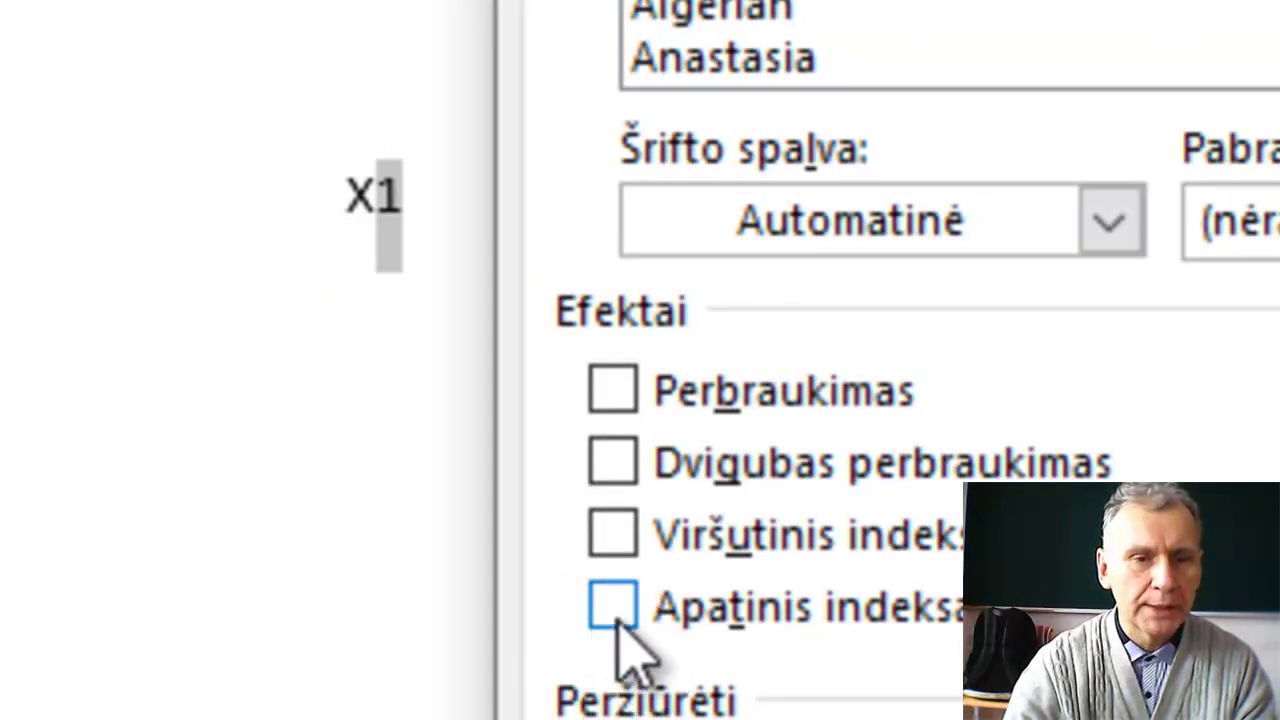
{"action": "left_click", "coordinate": [617, 620]}
{"action": "key", "text": "Return"}
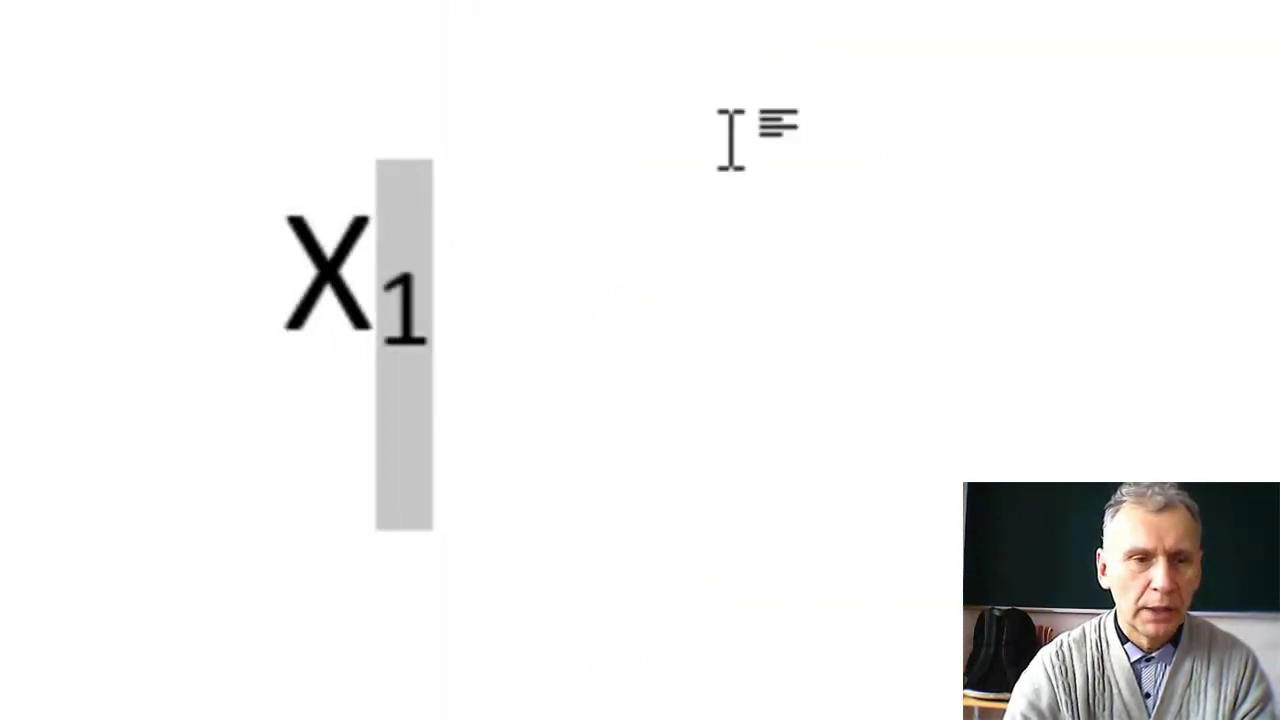
{"action": "key", "text": "Right"}
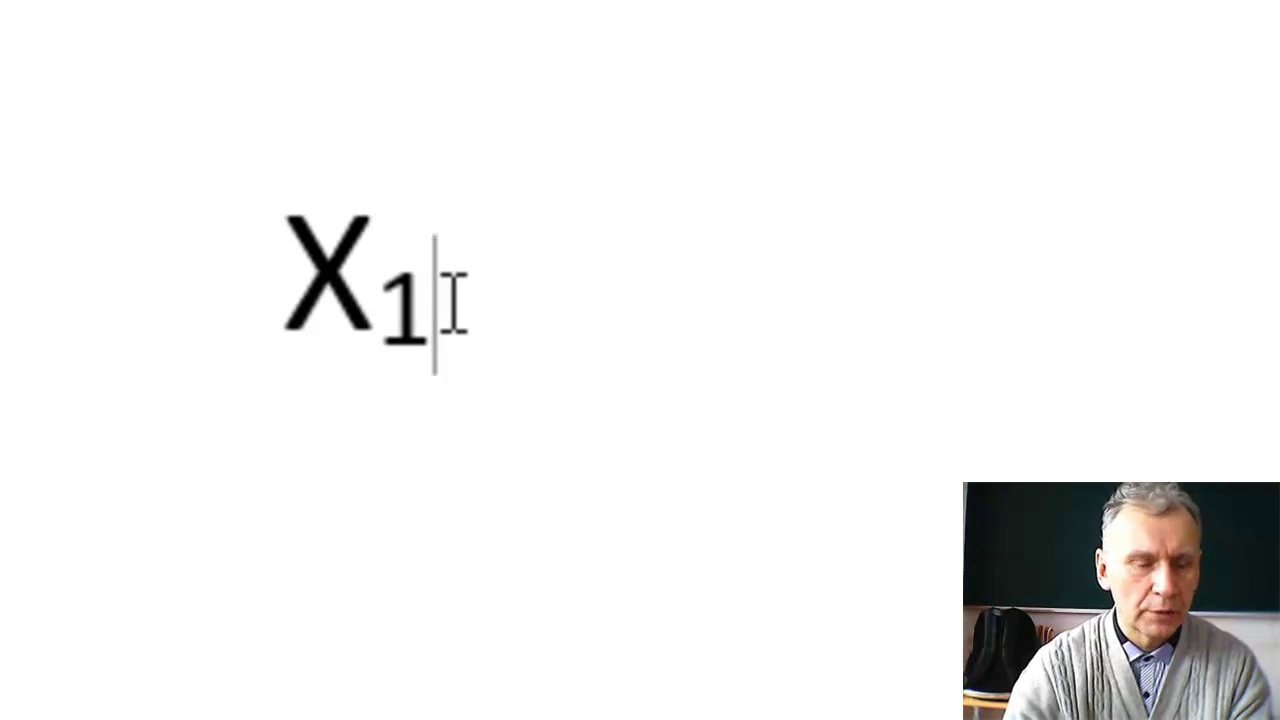
Step: Turn subscript off in the Font dialog for text typed after x₁
{"action": "right_click", "coordinate": [466, 270]}
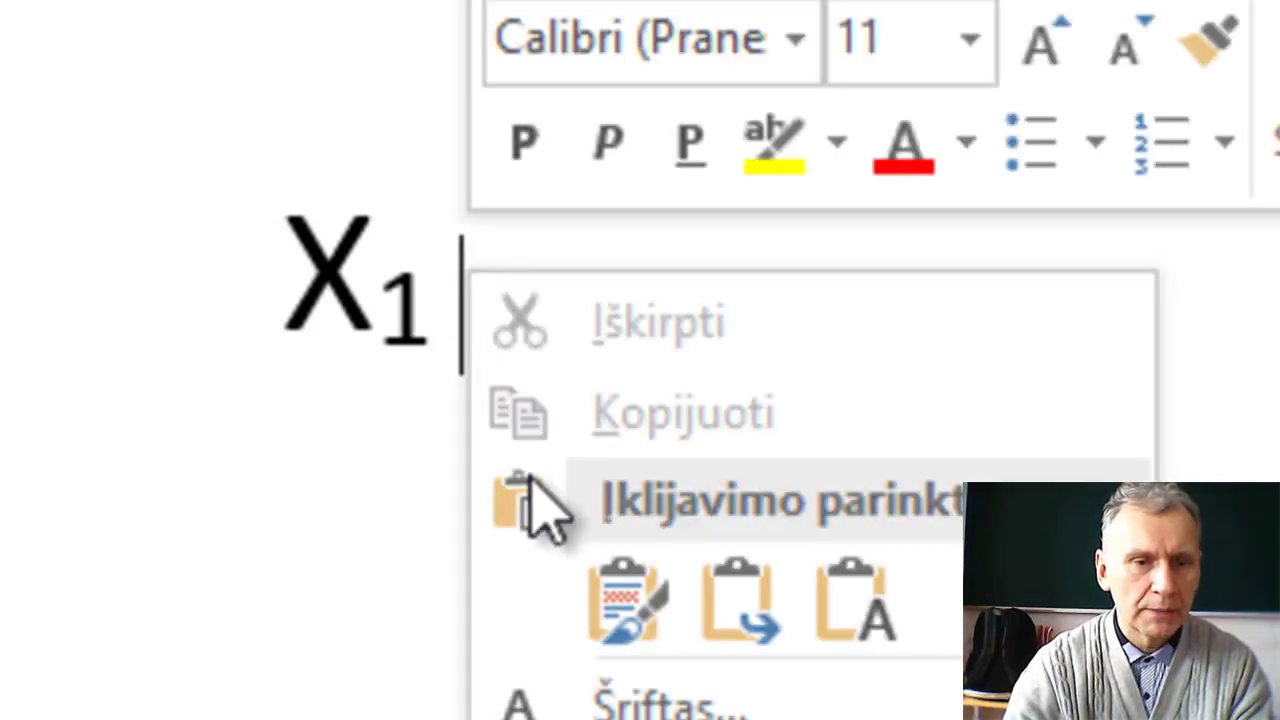
{"action": "left_click", "coordinate": [670, 705]}
{"action": "left_click", "coordinate": [613, 606]}
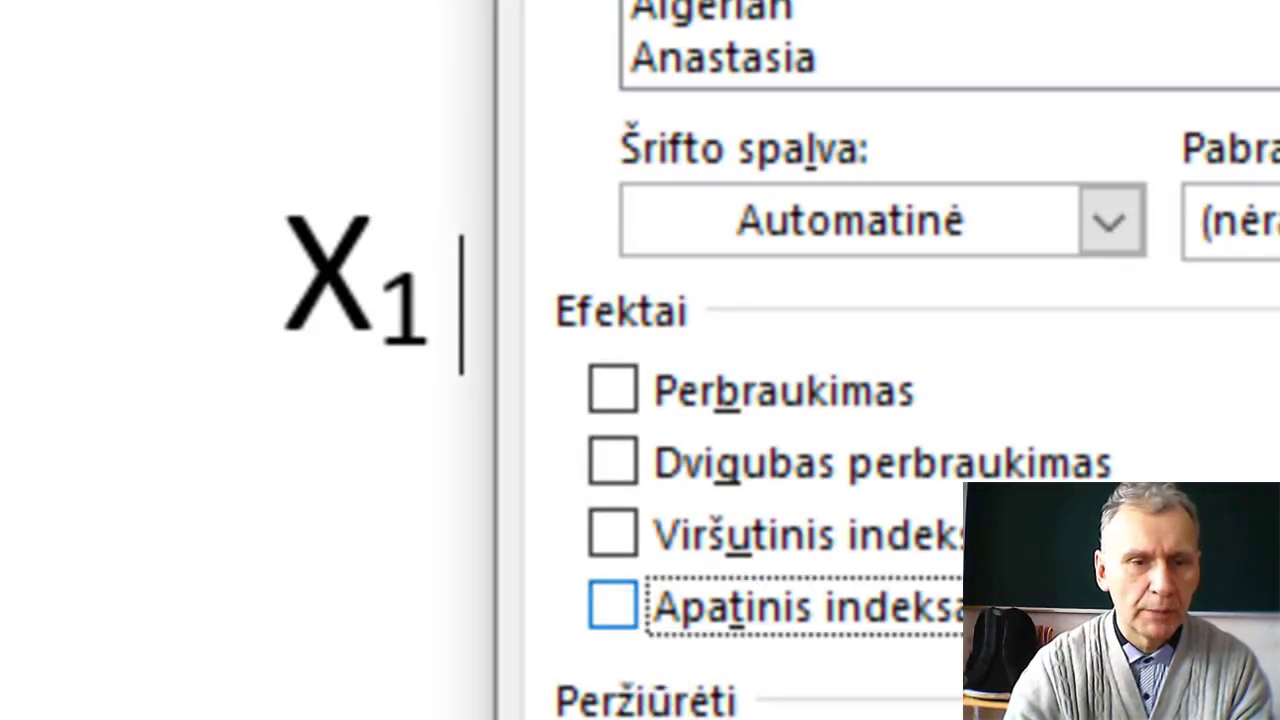
{"action": "key", "text": "Return"}
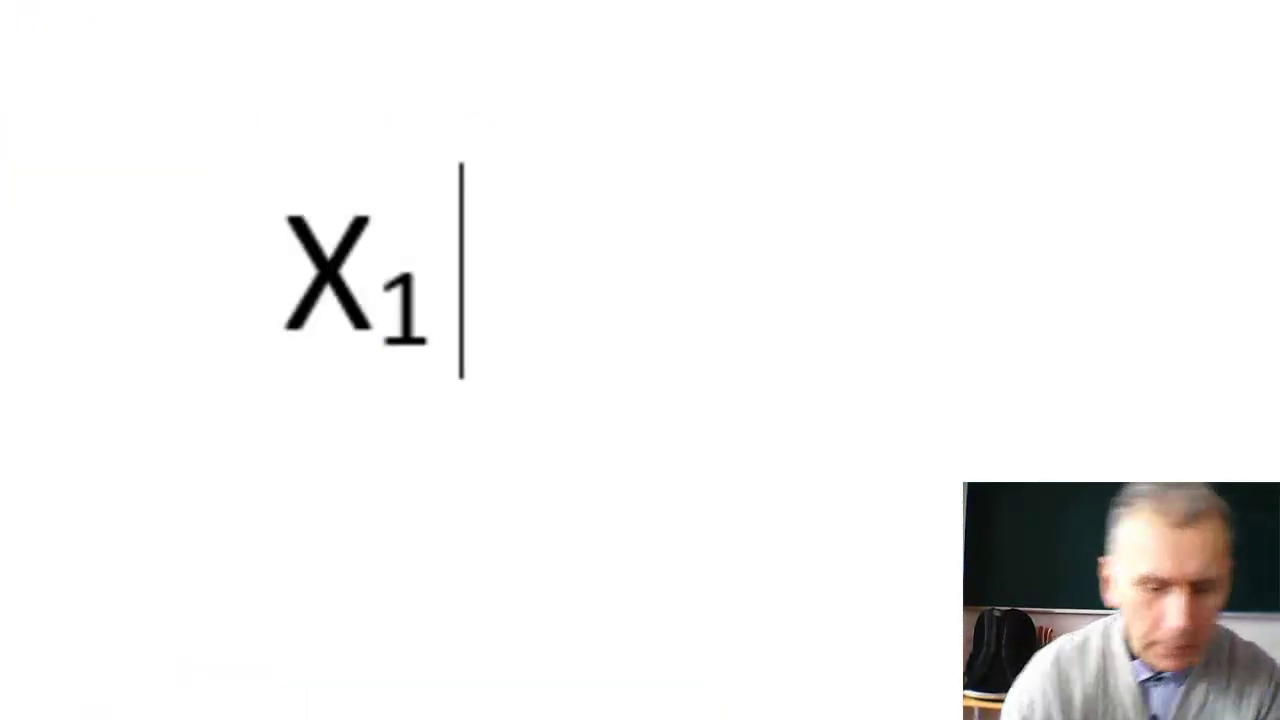
Step: Type ', x2' and place the cursor right after the lowercase x
{"action": "type", "text": ","}
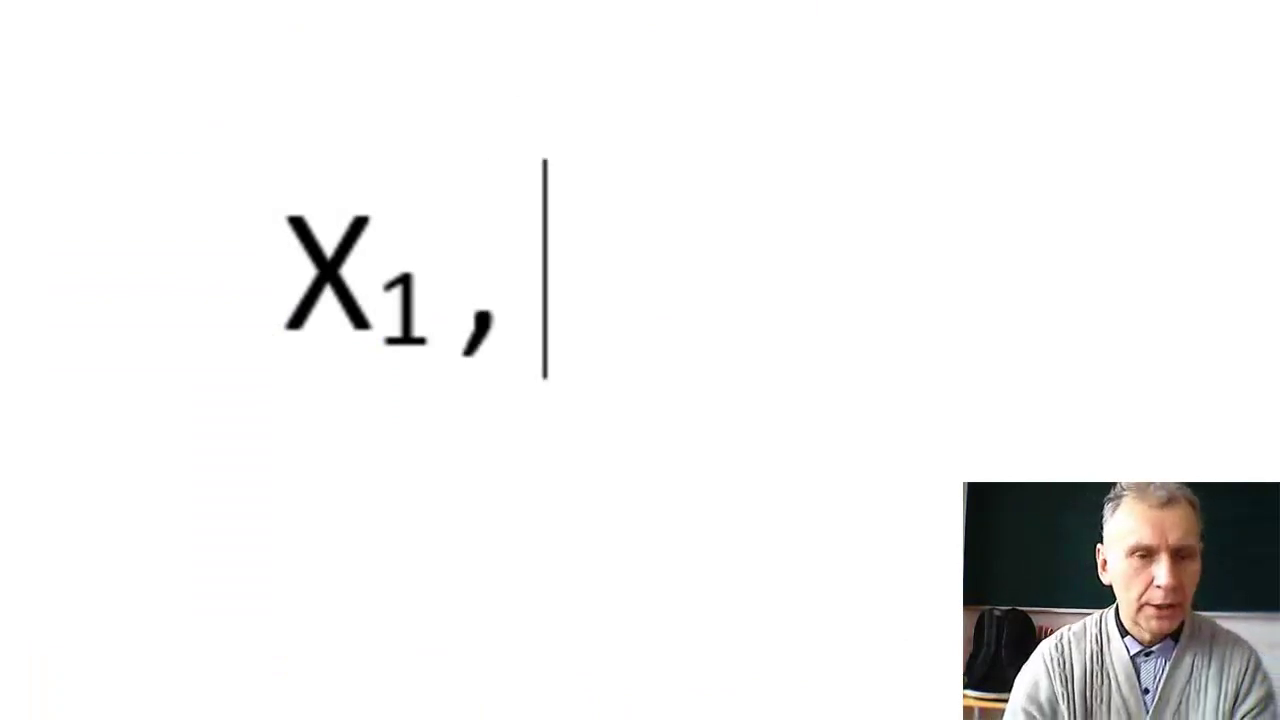
{"action": "type", "text": " x"}
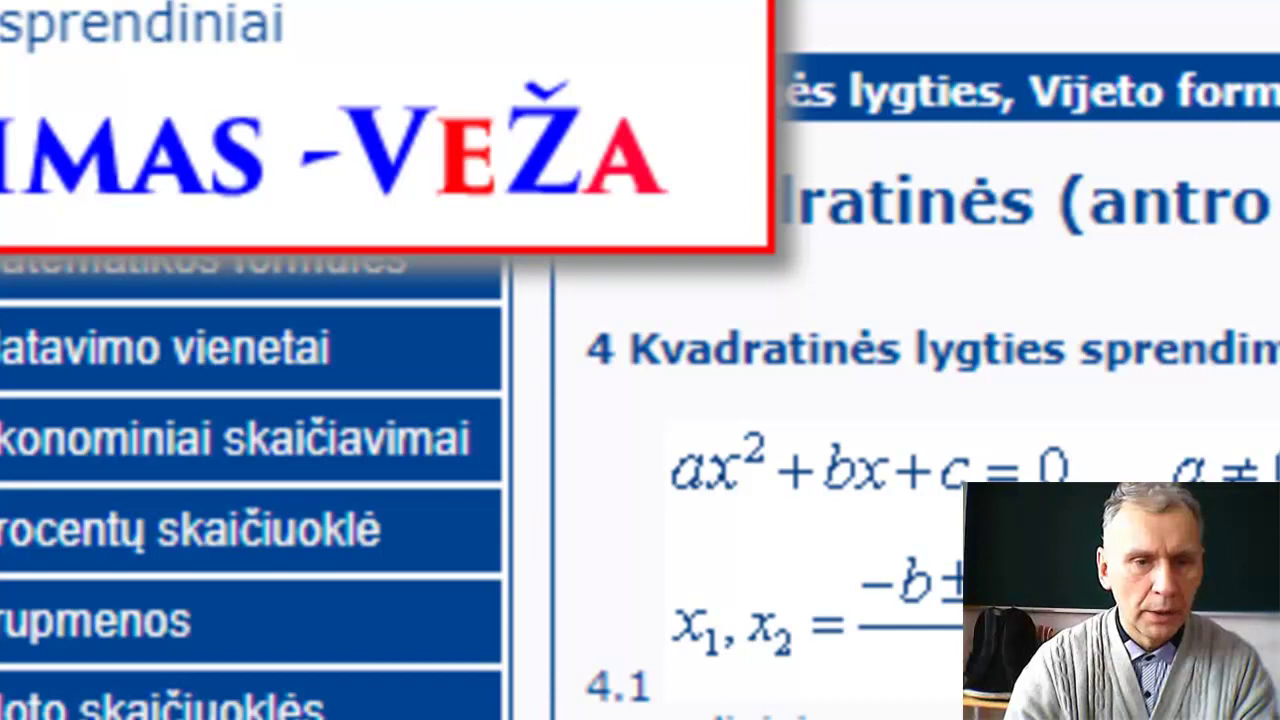
{"action": "type", "text": "2"}
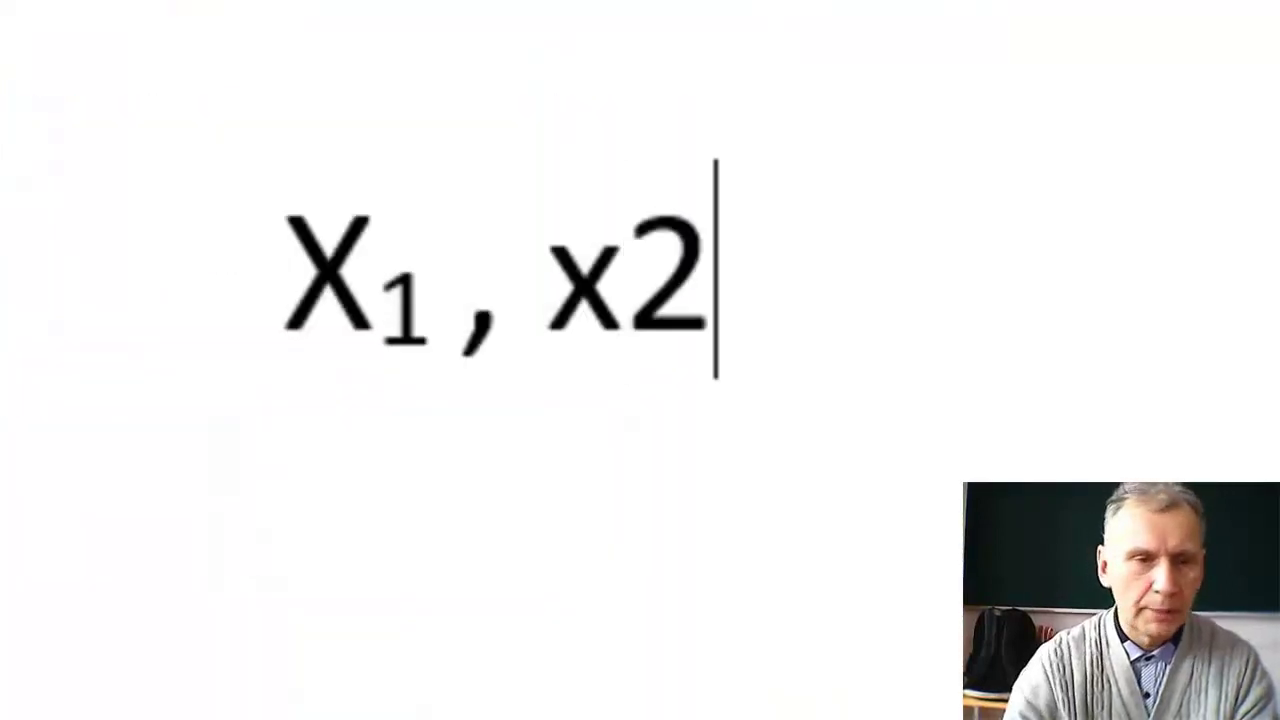
{"action": "left_click_drag", "start_coordinate": [726, 300], "coordinate": [671, 314]}
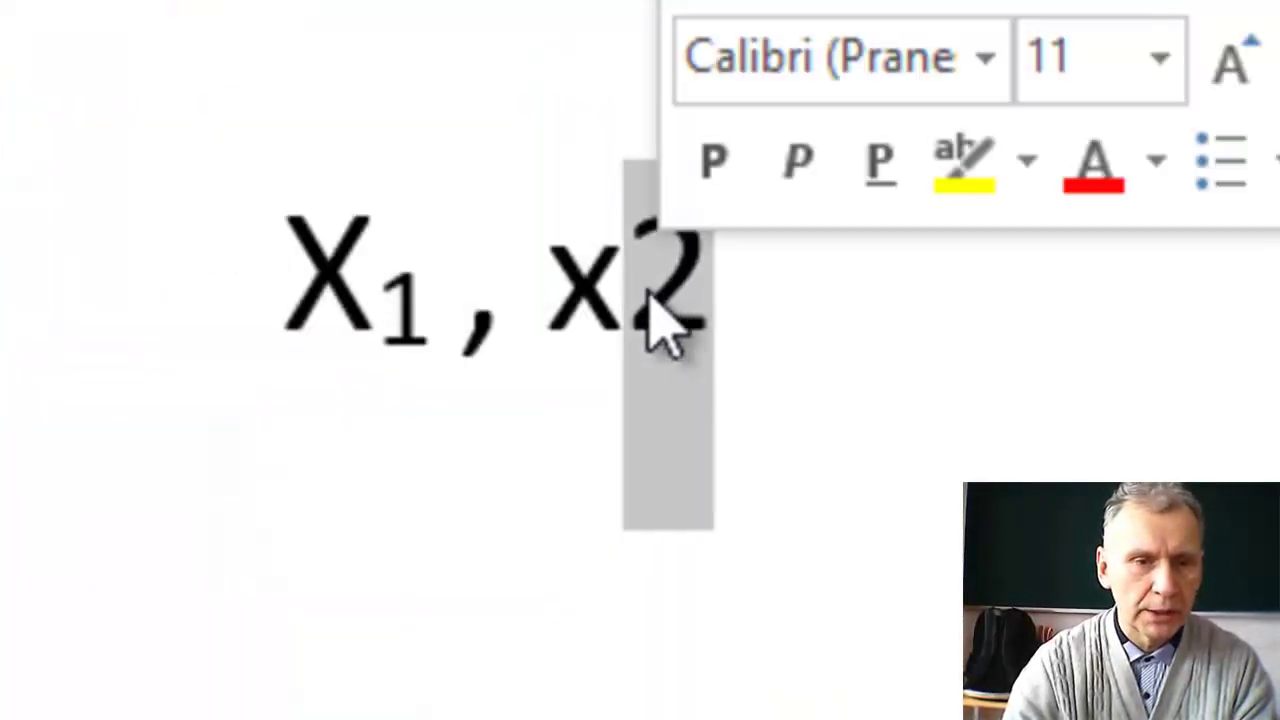
{"action": "left_click", "coordinate": [624, 298]}
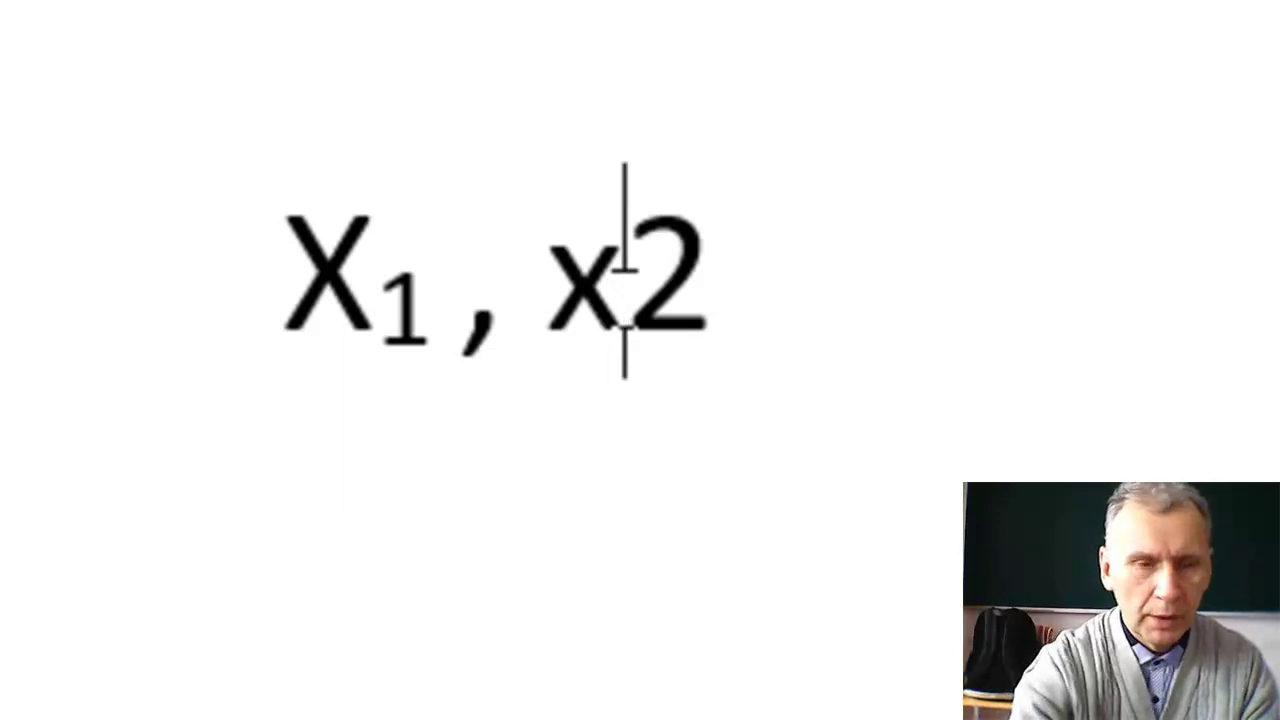
Step: Change the second x to capital X and make its 2 a subscript
{"action": "key", "text": "BackSpace"}
{"action": "type", "text": "X"}
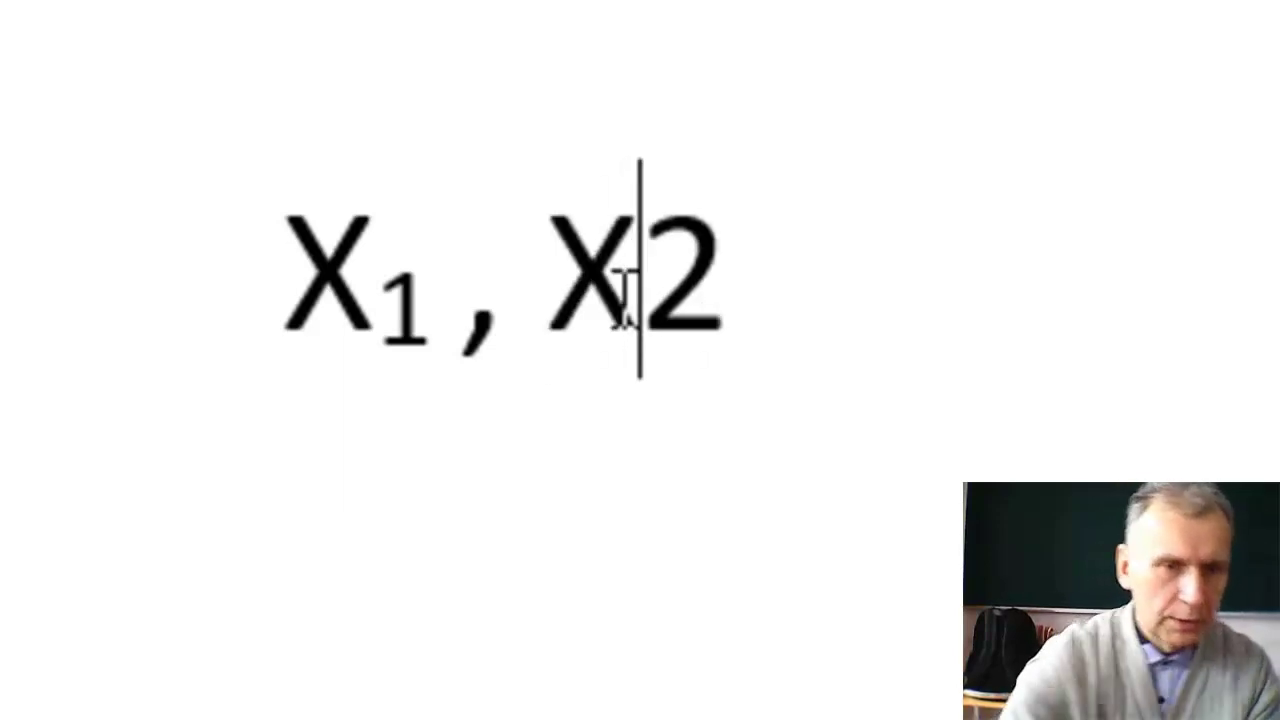
{"action": "left_click_drag", "start_coordinate": [714, 300], "coordinate": [664, 320]}
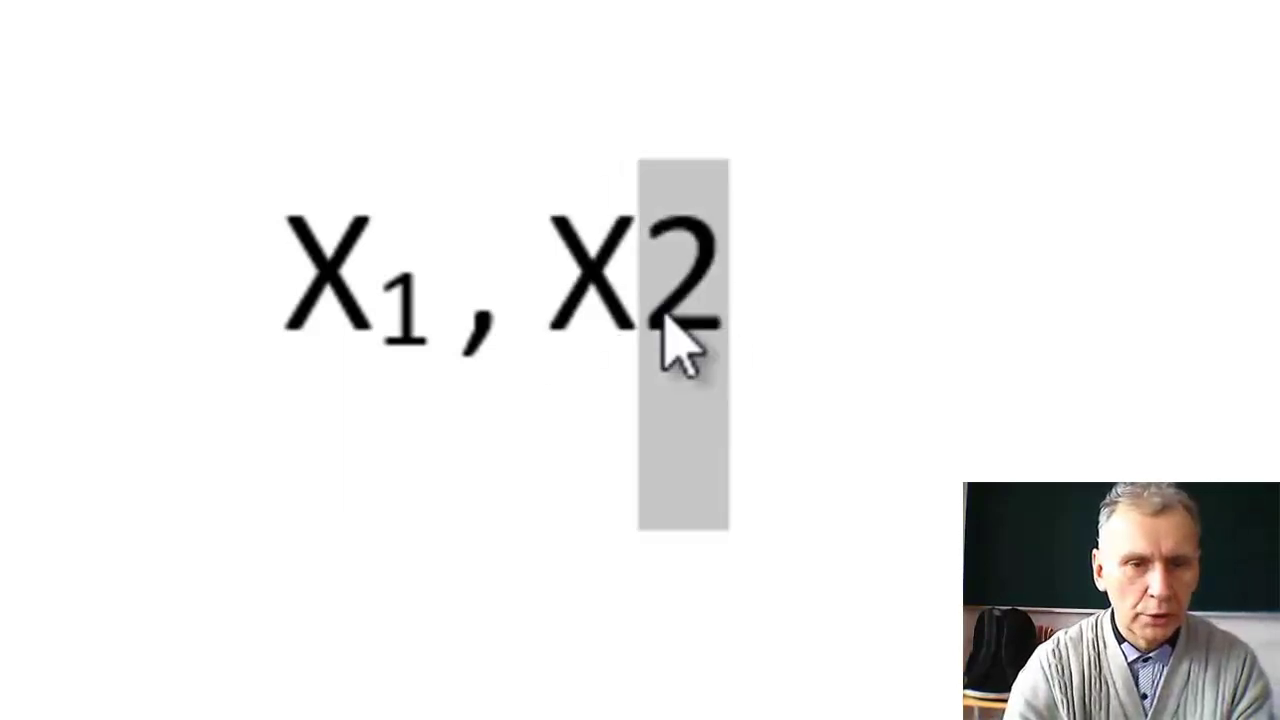
{"action": "right_click", "coordinate": [665, 320]}
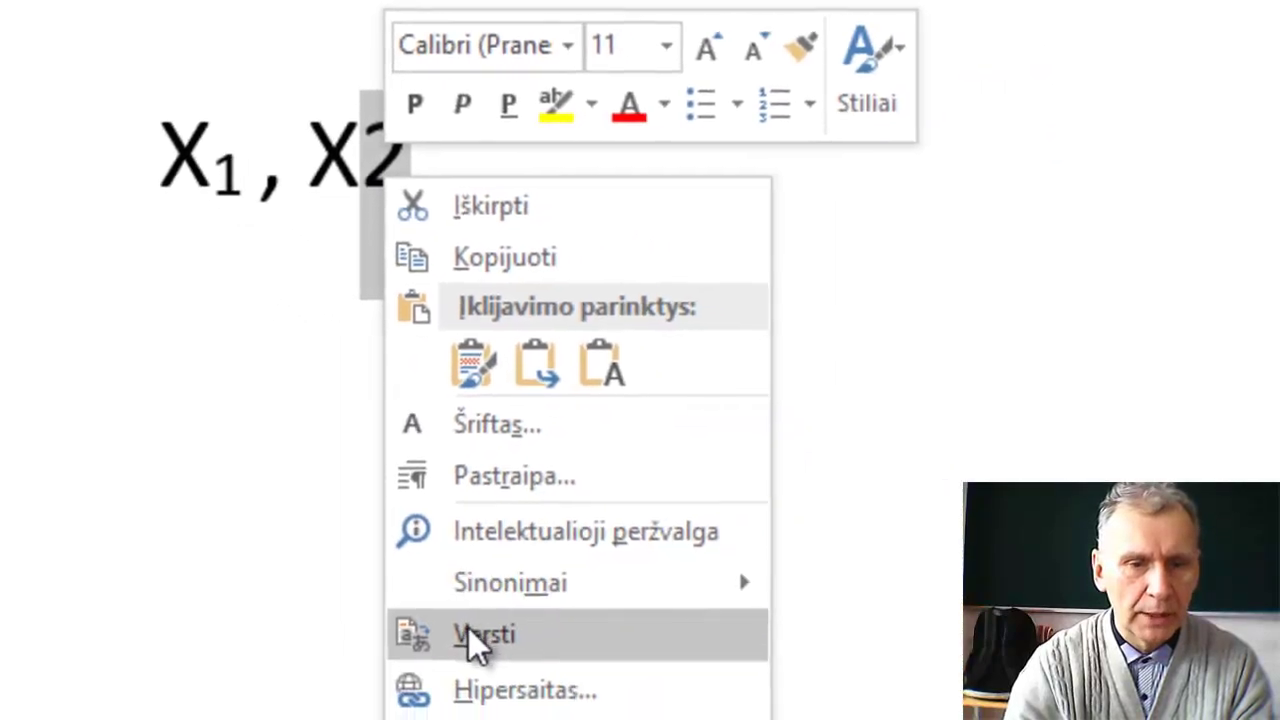
{"action": "left_click", "coordinate": [500, 440]}
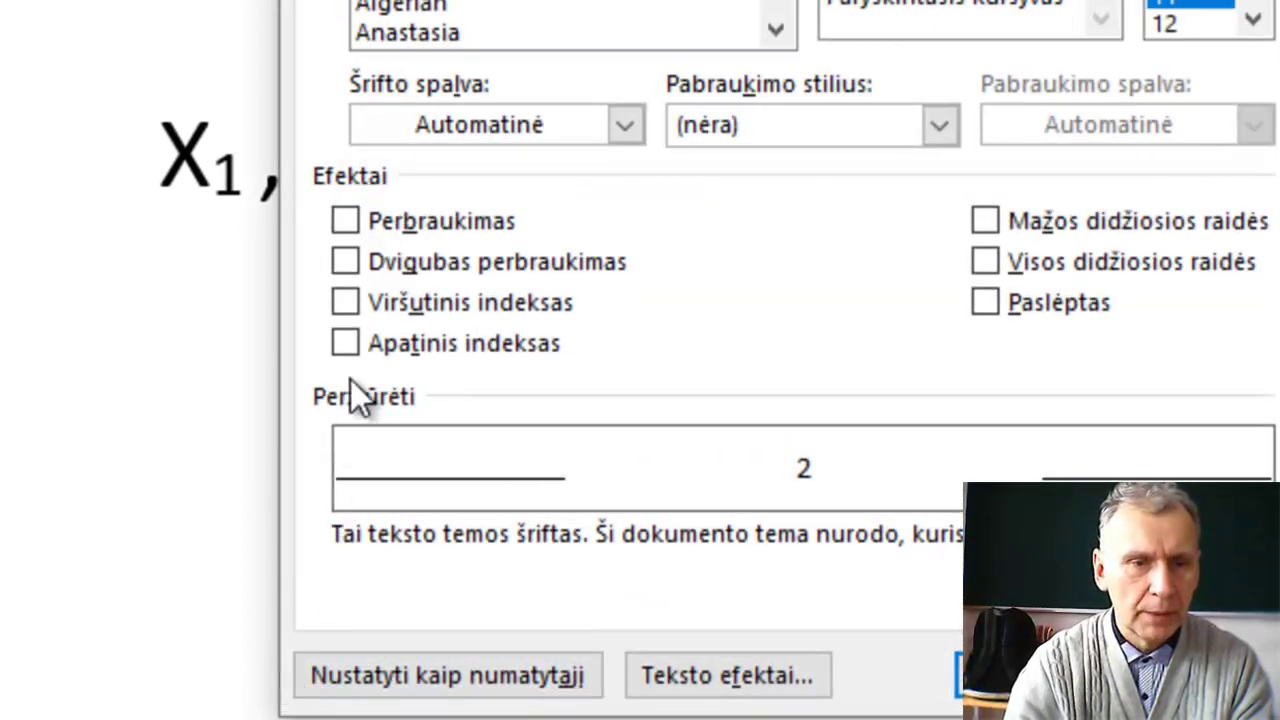
{"action": "left_click", "coordinate": [345, 343]}
{"action": "left_click", "coordinate": [1000, 676]}
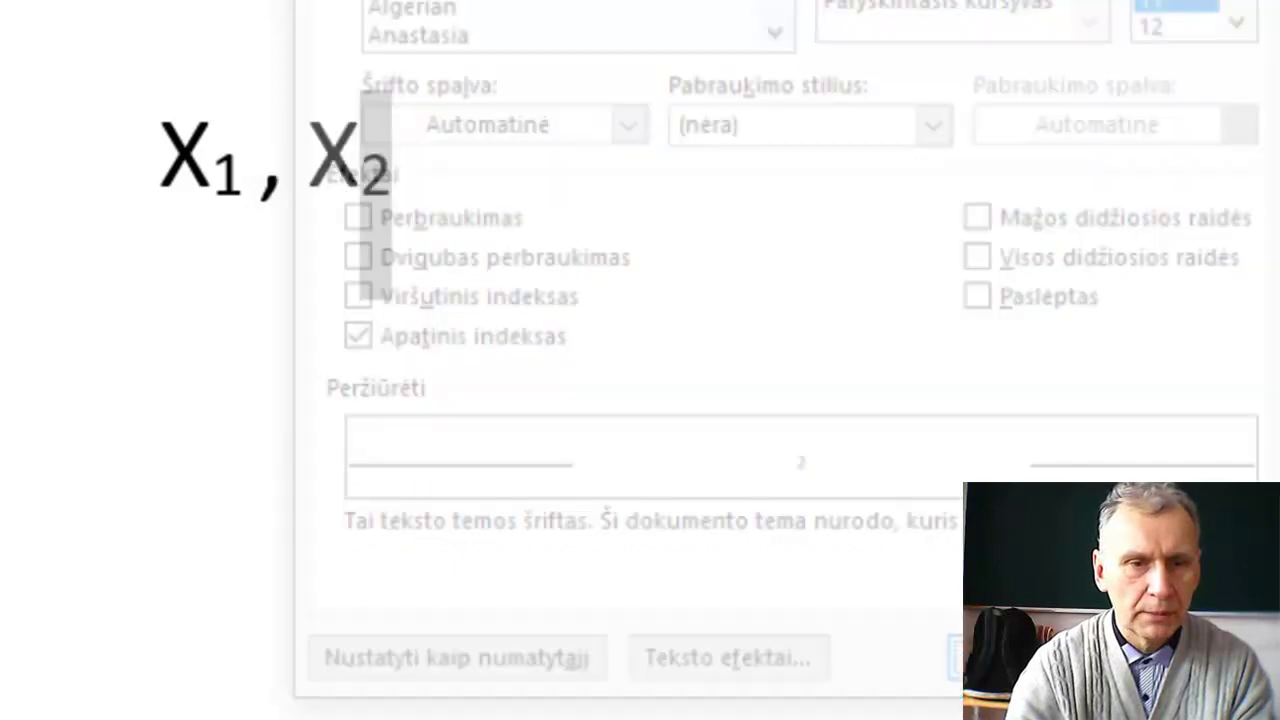
{"action": "left_click", "coordinate": [416, 180]}
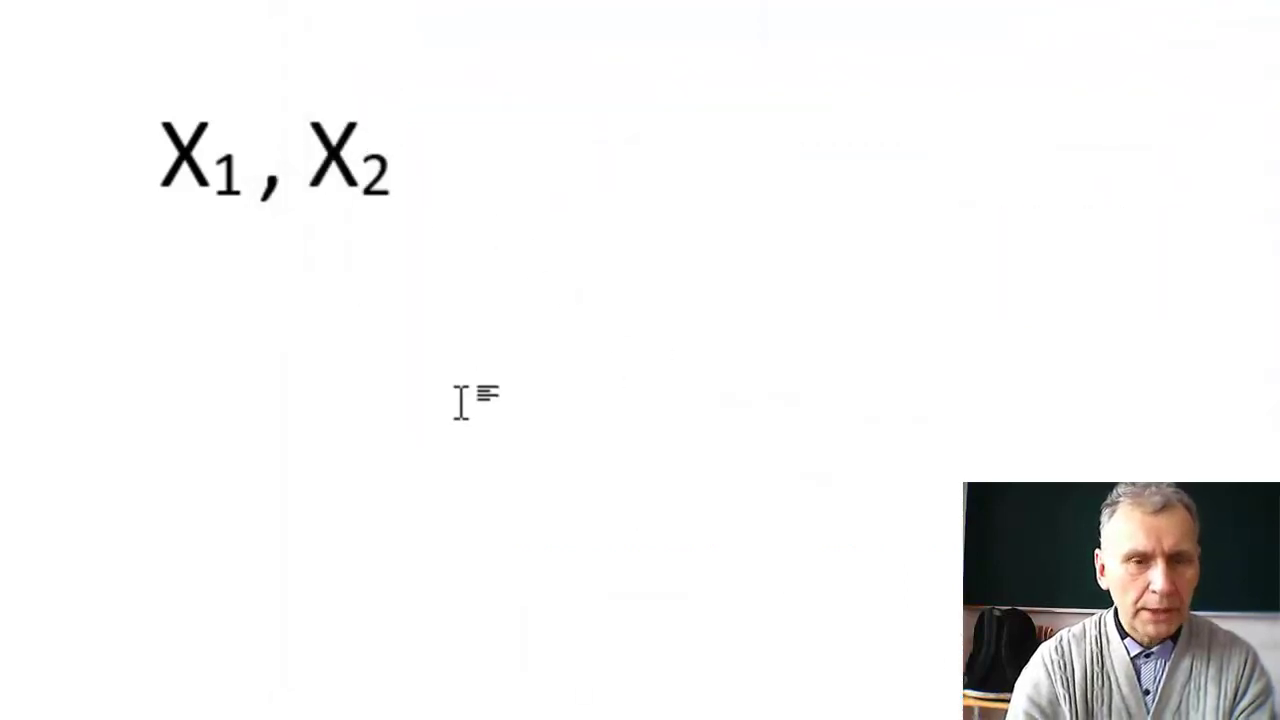
Step: Turn off subscript after X₂ and type an equals sign at normal size
{"action": "right_click", "coordinate": [412, 180]}
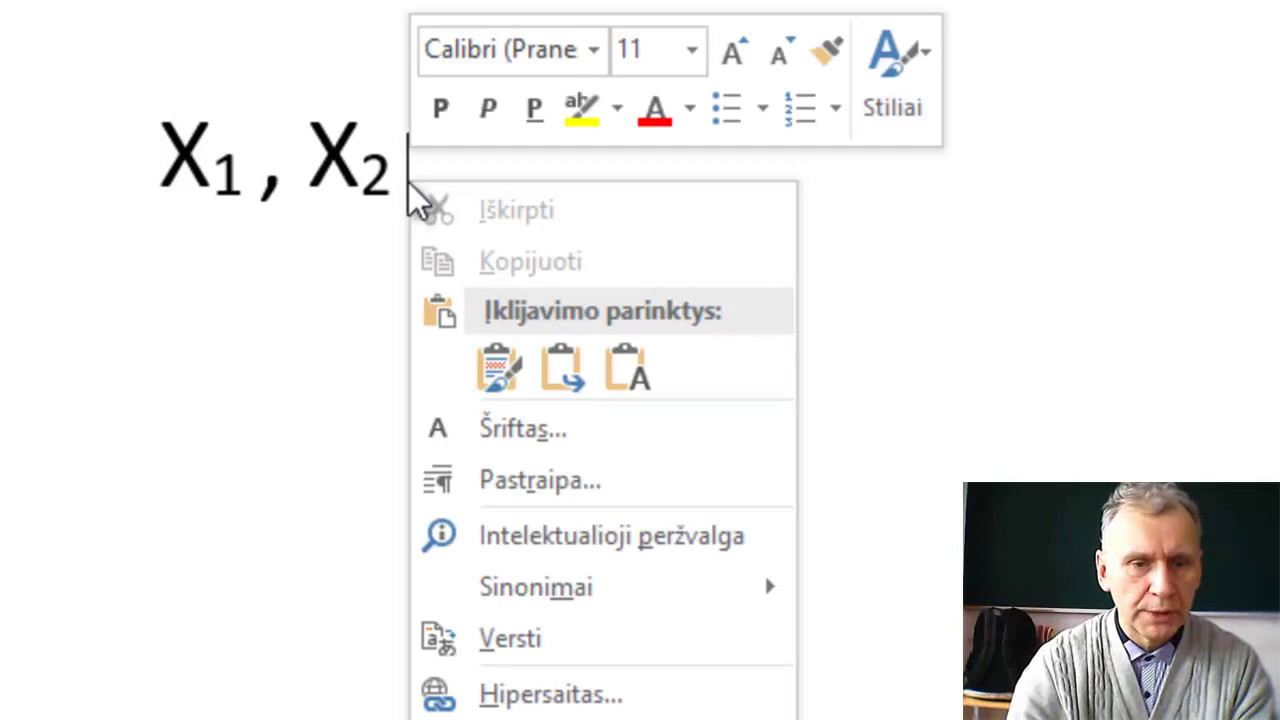
{"action": "left_click", "coordinate": [513, 433]}
{"action": "left_click", "coordinate": [343, 345]}
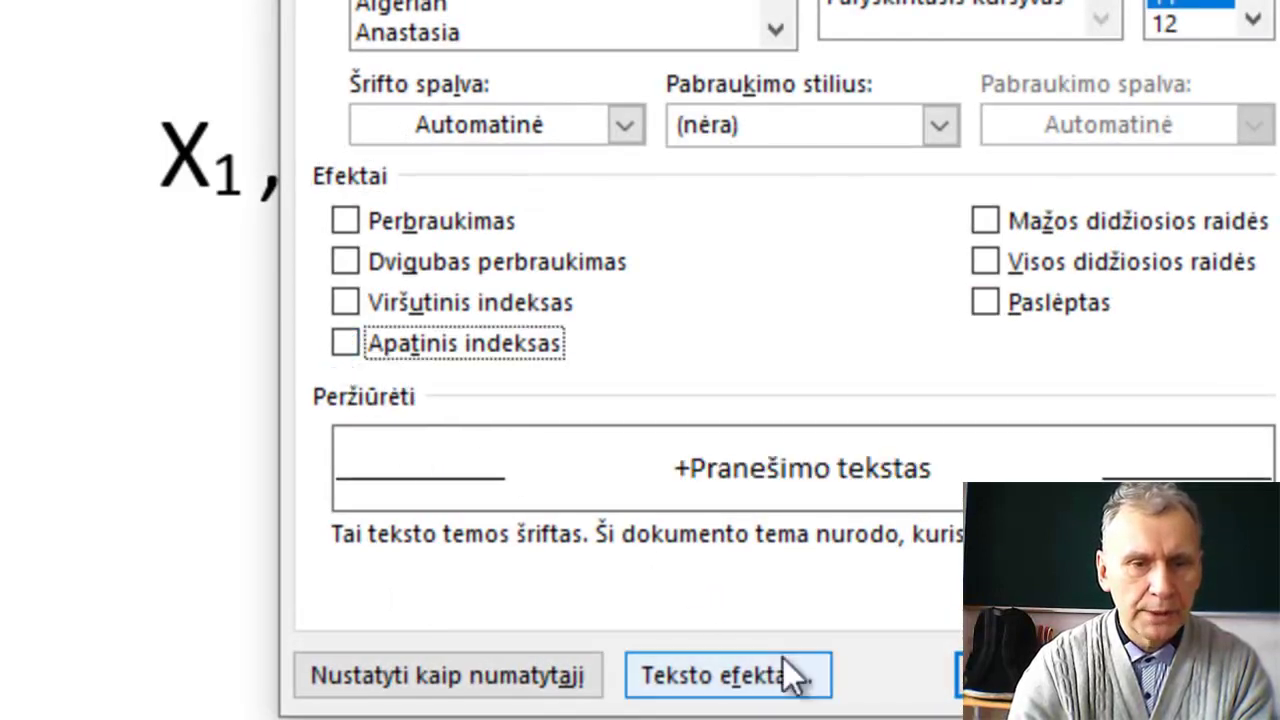
{"action": "left_click", "coordinate": [990, 676]}
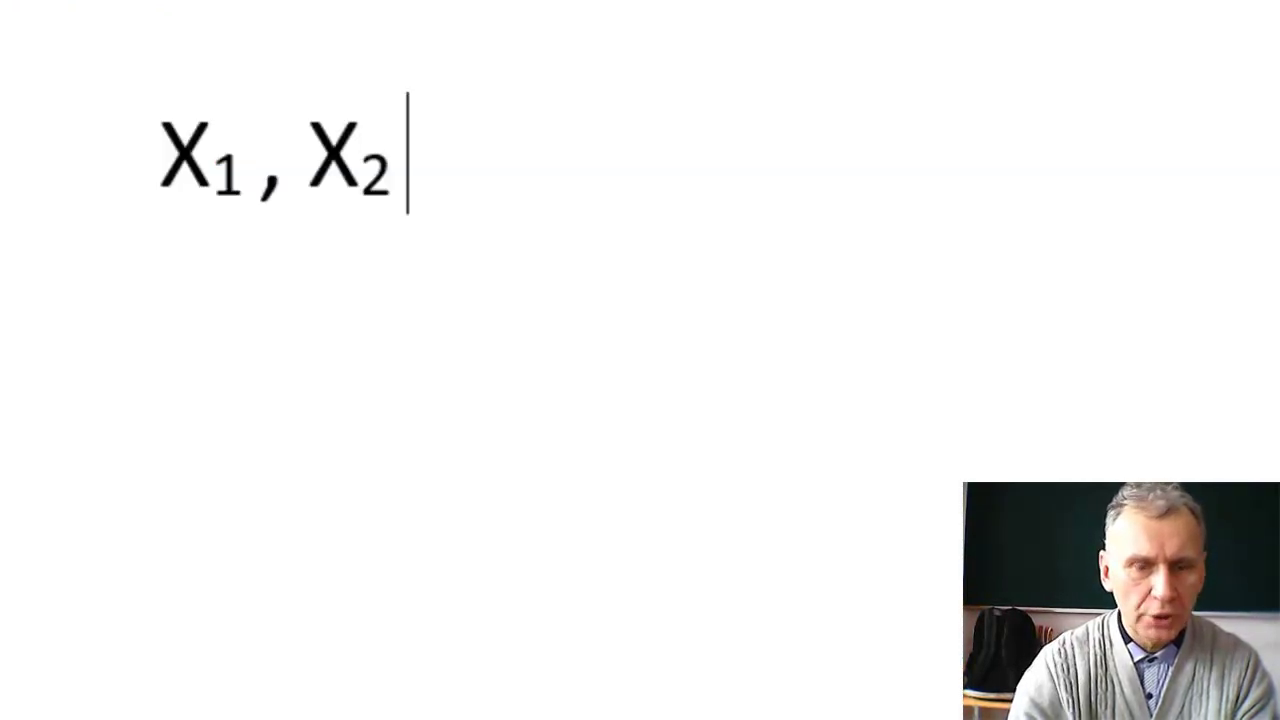
{"action": "type", "text": "ž"}
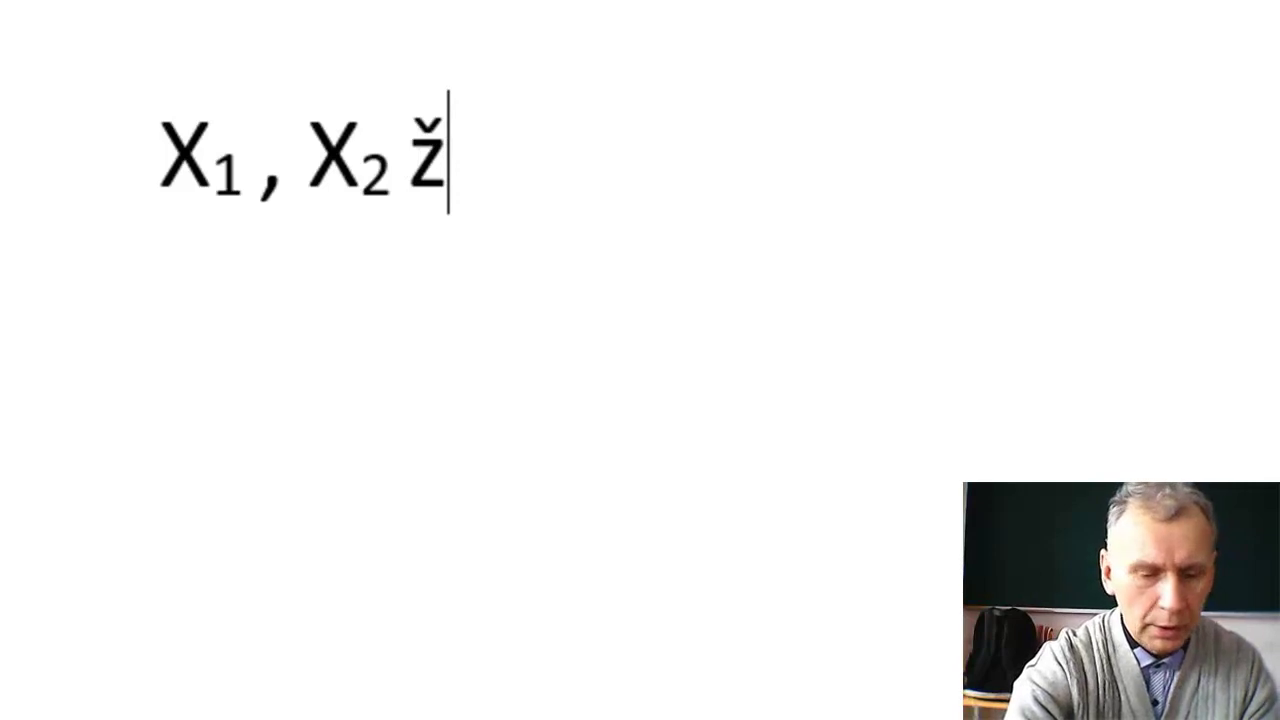
{"action": "key", "text": "BackSpace"}
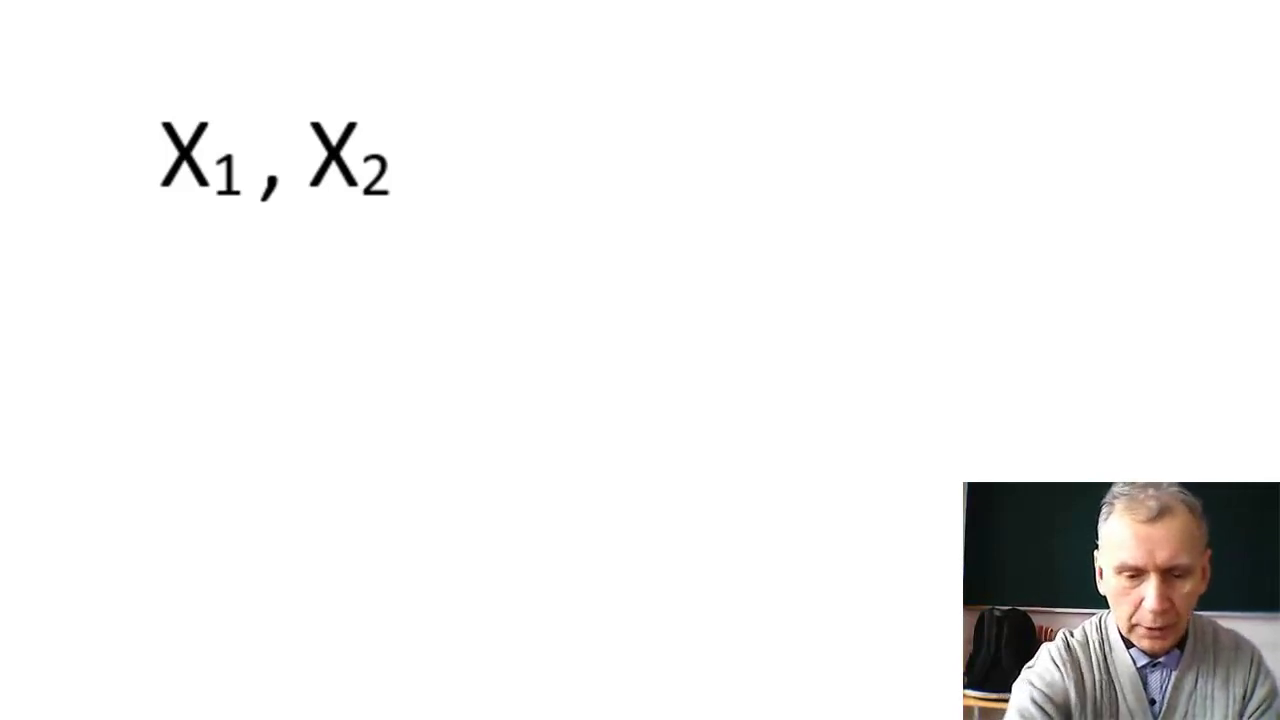
{"action": "type", "text": "="}
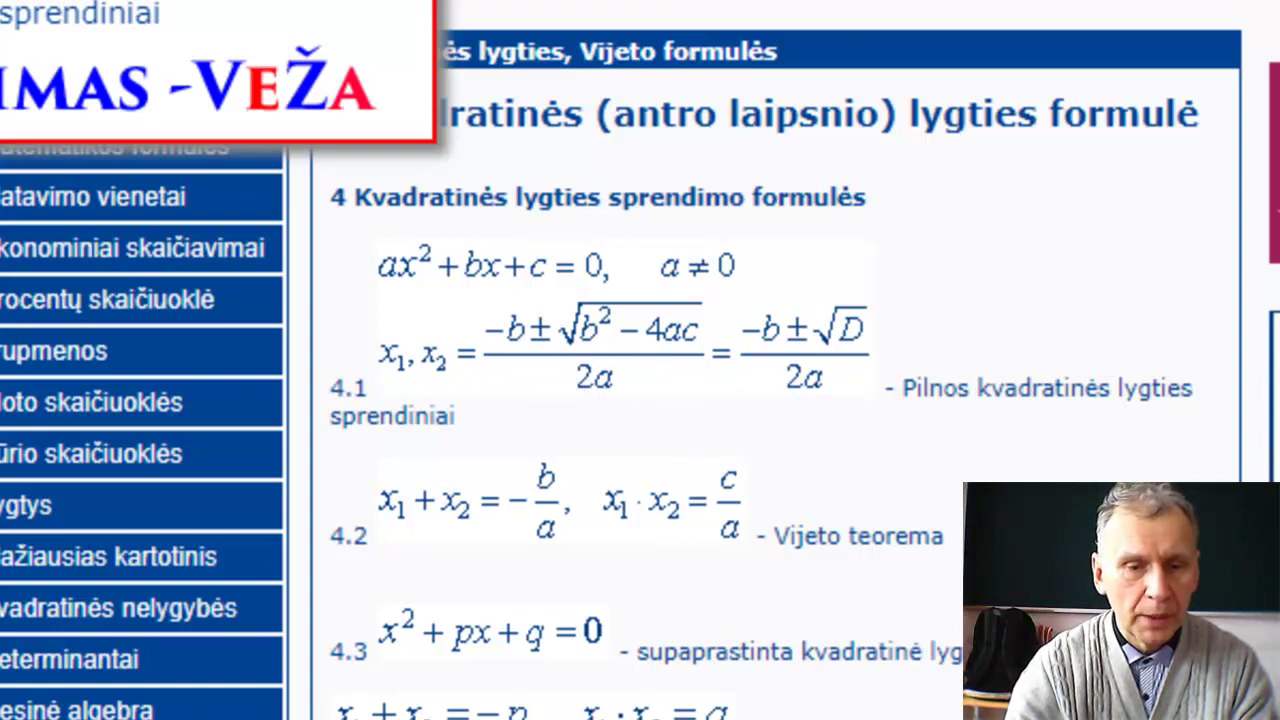
Step: Insert a new equation after 'X₁, X₂ =' holding the built-in quadratic formula template
{"action": "left_click", "coordinate": [780, 700]}
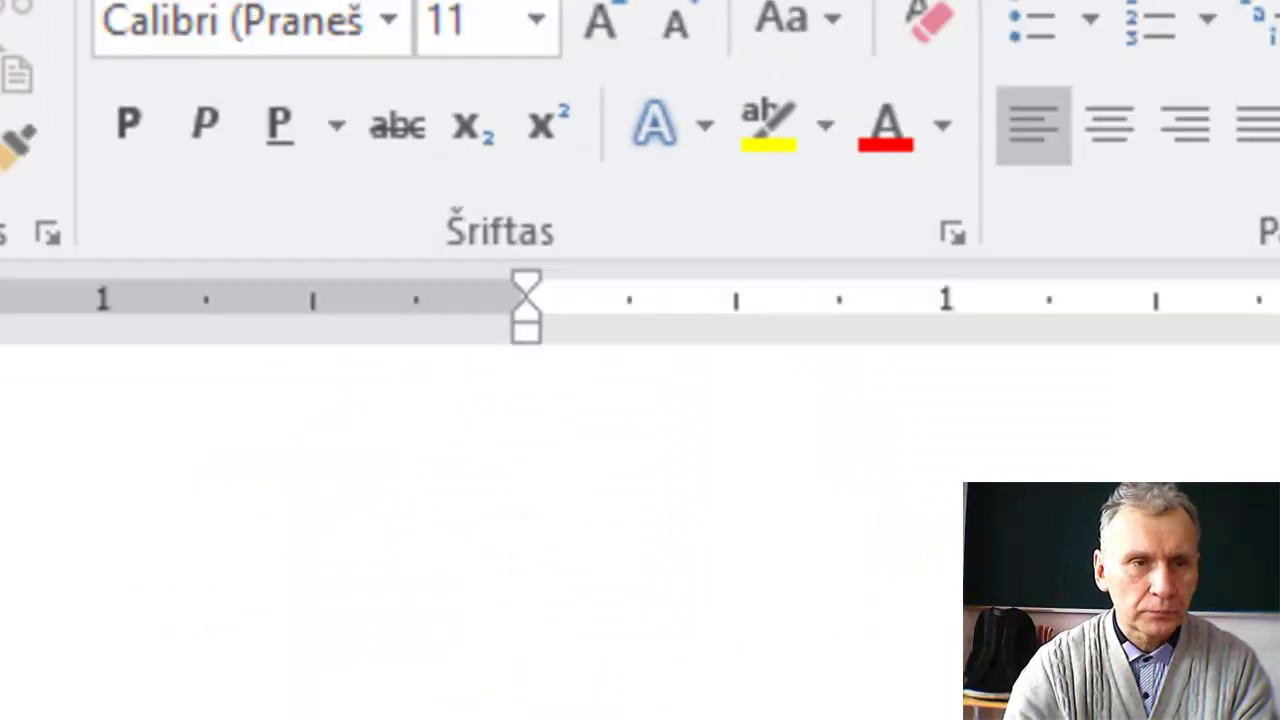
{"action": "left_click", "coordinate": [677, 180]}
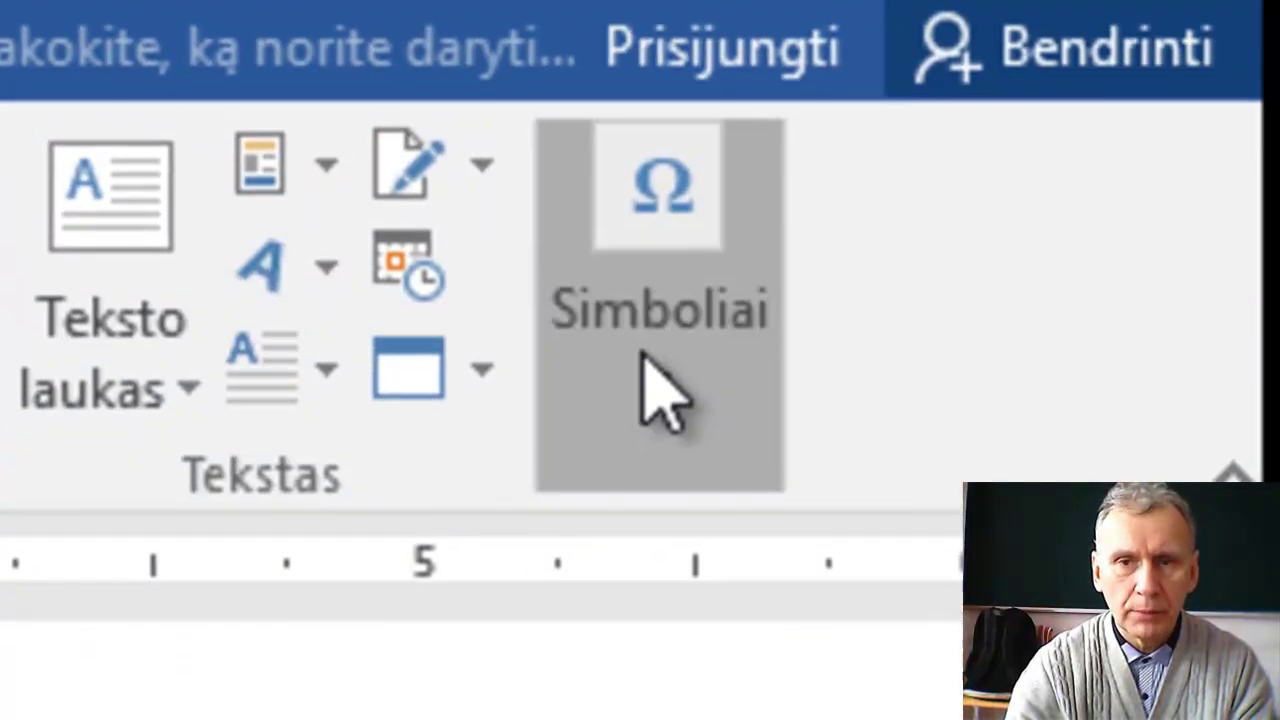
{"action": "left_click", "coordinate": [657, 386]}
{"action": "left_click", "coordinate": [651, 286]}
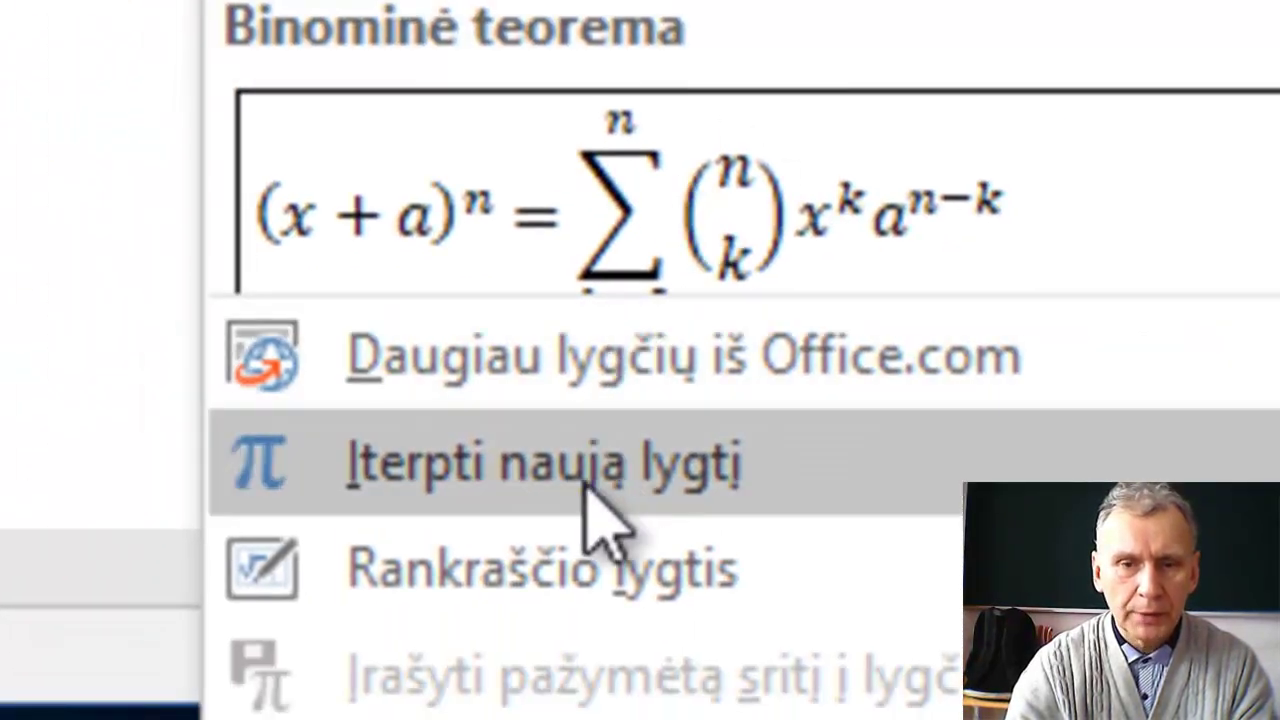
{"action": "left_click", "coordinate": [584, 487]}
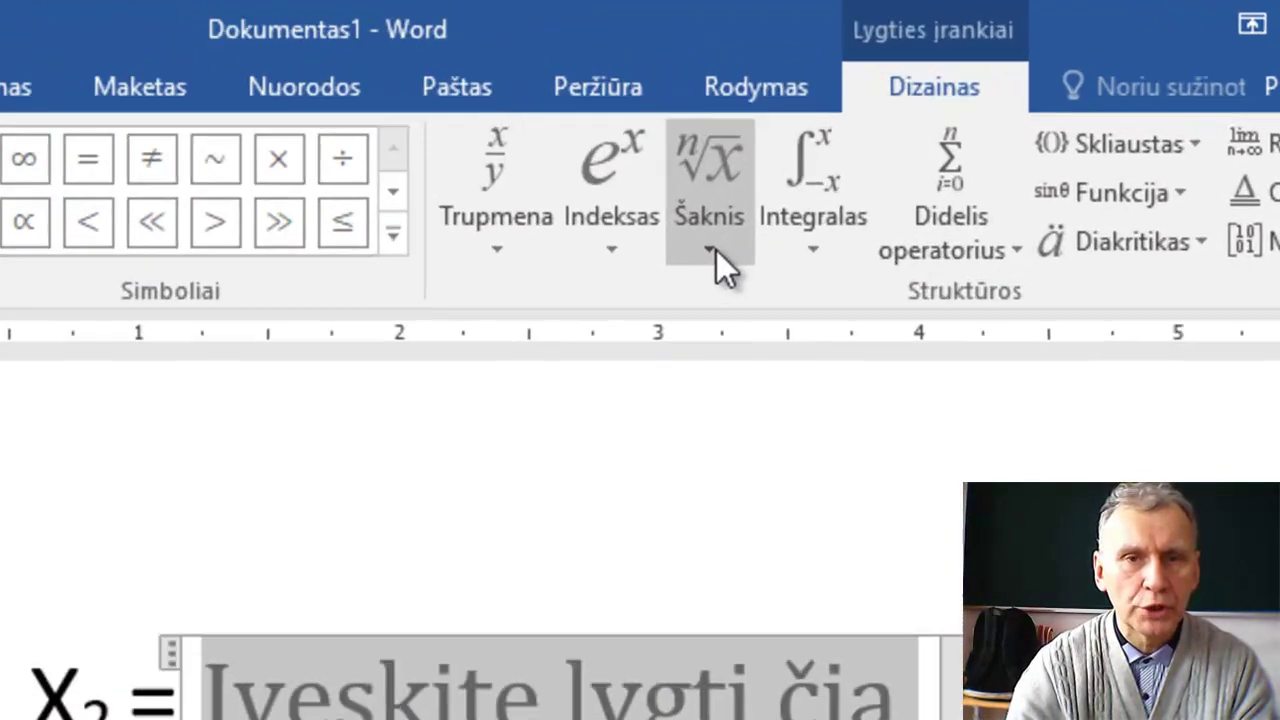
{"action": "left_click", "coordinate": [790, 150]}
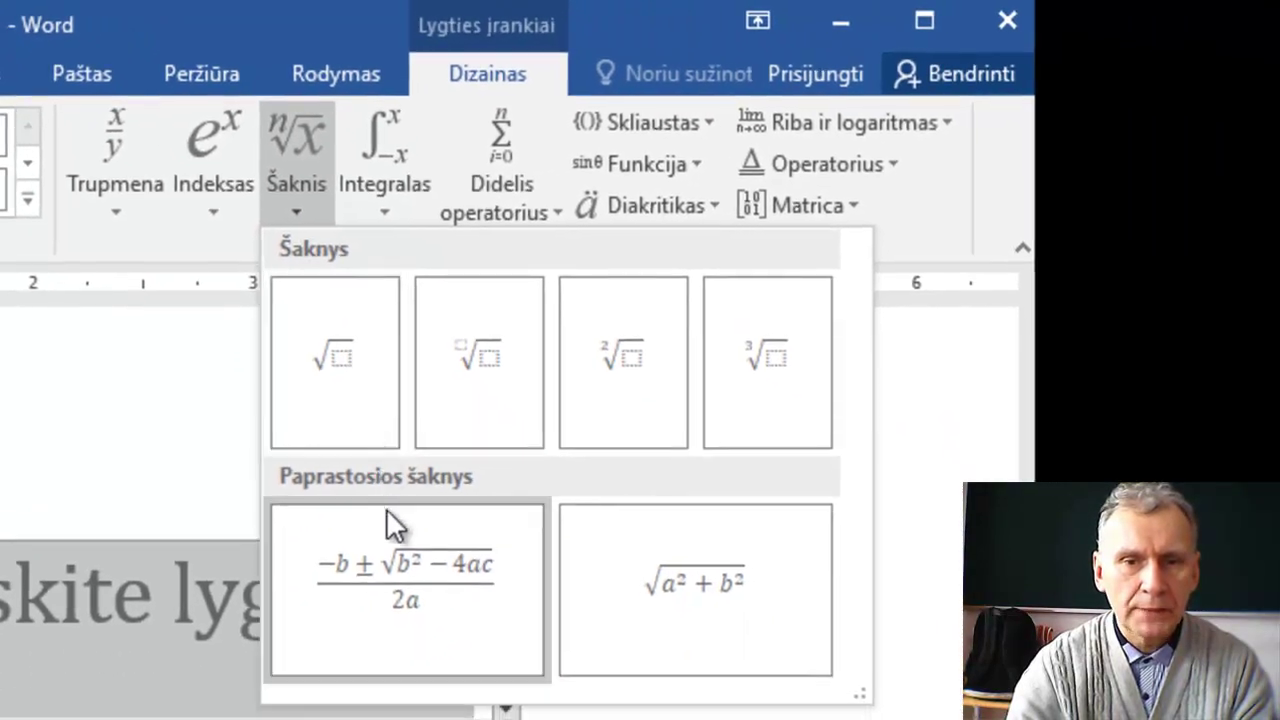
{"action": "left_click", "coordinate": [395, 583]}
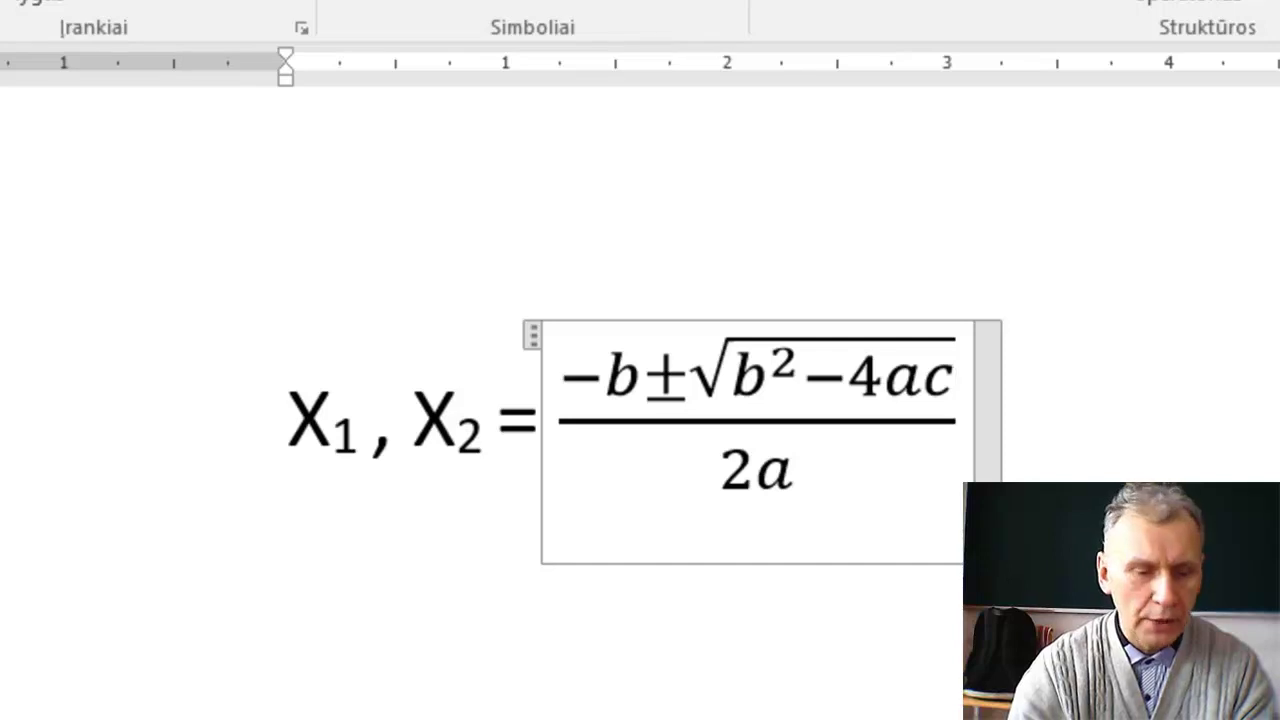
Step: Add an equals sign and a second quadratic formula template to the equation
{"action": "type", "text": "="}
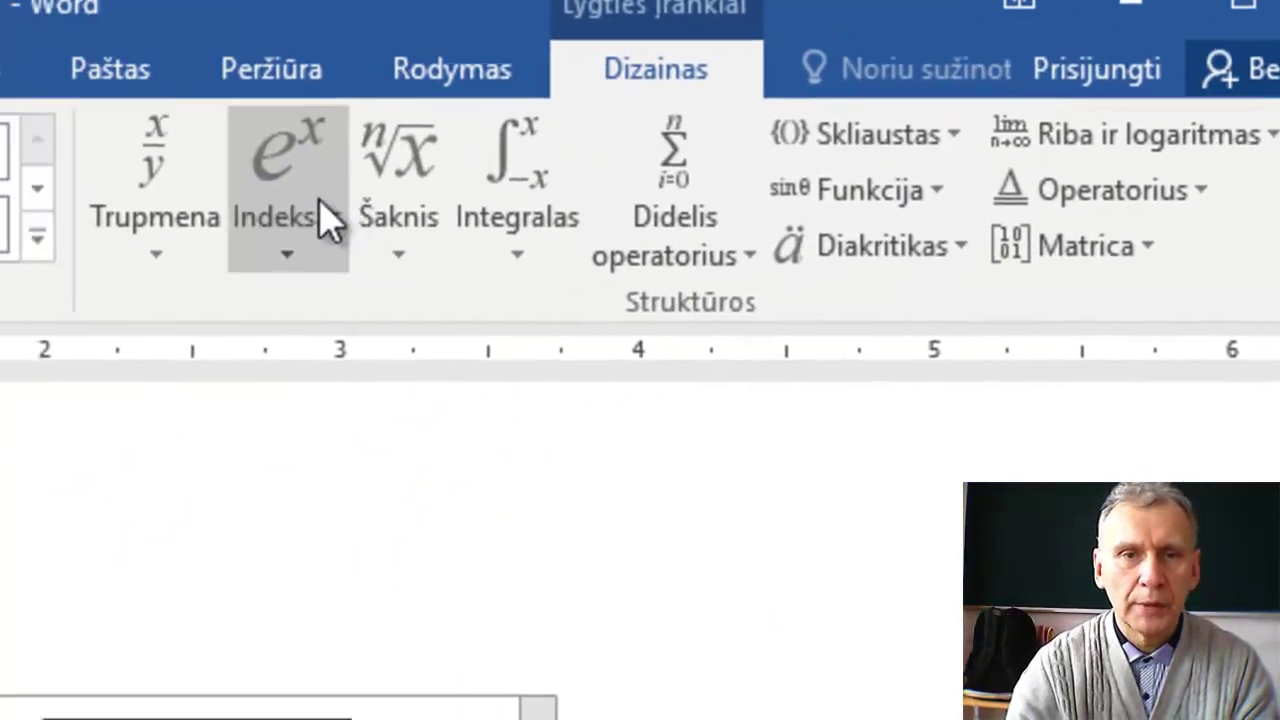
{"action": "left_click", "coordinate": [400, 250]}
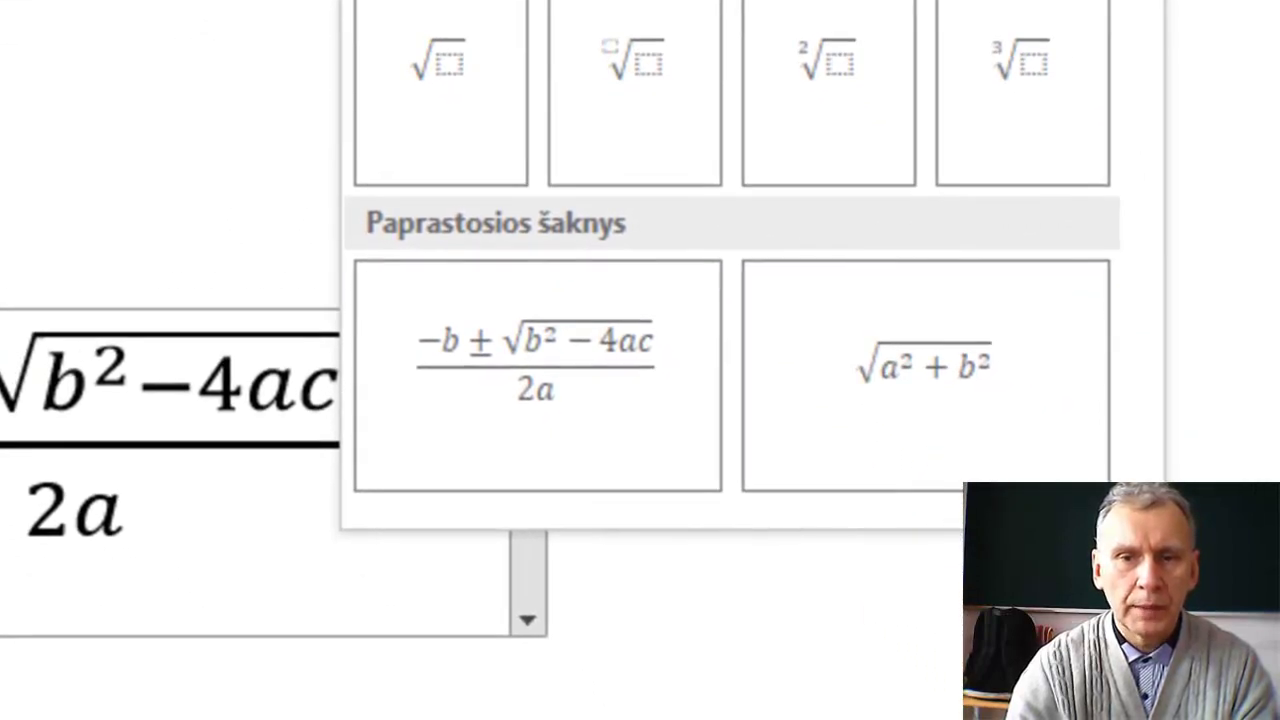
{"action": "left_click", "coordinate": [486, 380]}
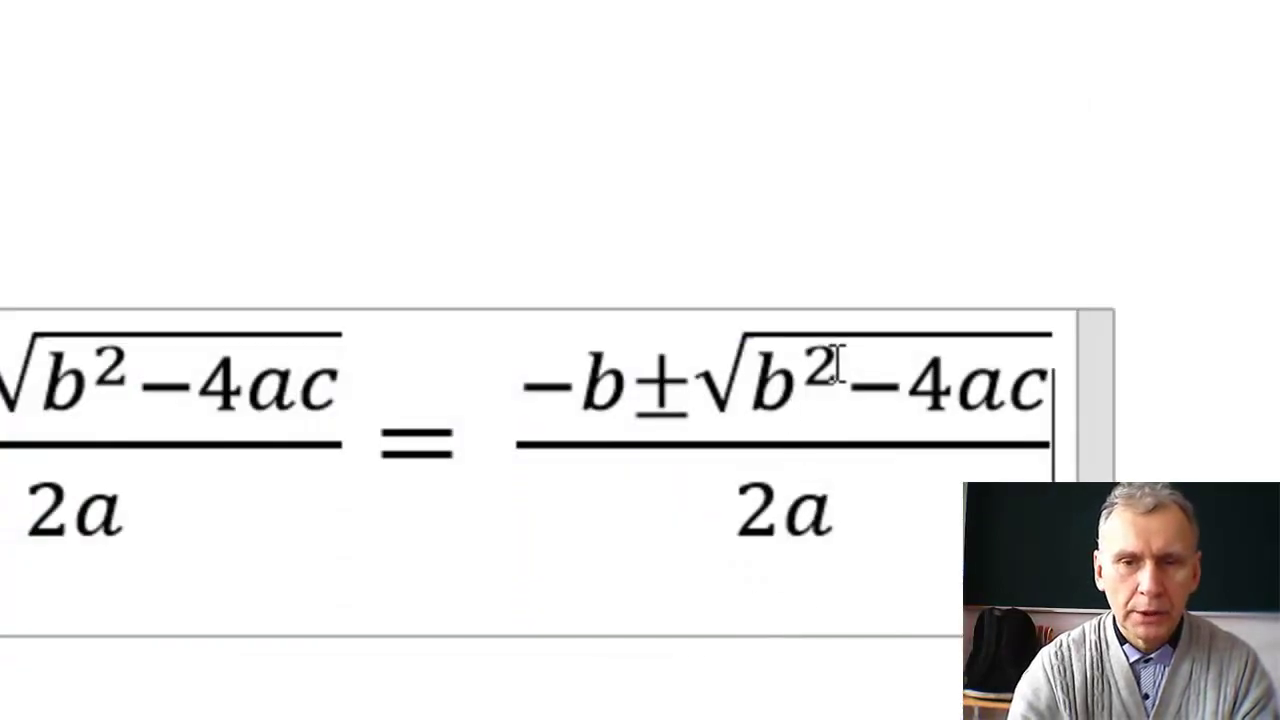
Step: In the right fraction, drop the exponent 2, change b to D, and delete −4ac under the root
{"action": "double_click", "coordinate": [832, 363]}
{"action": "key", "text": "Delete"}
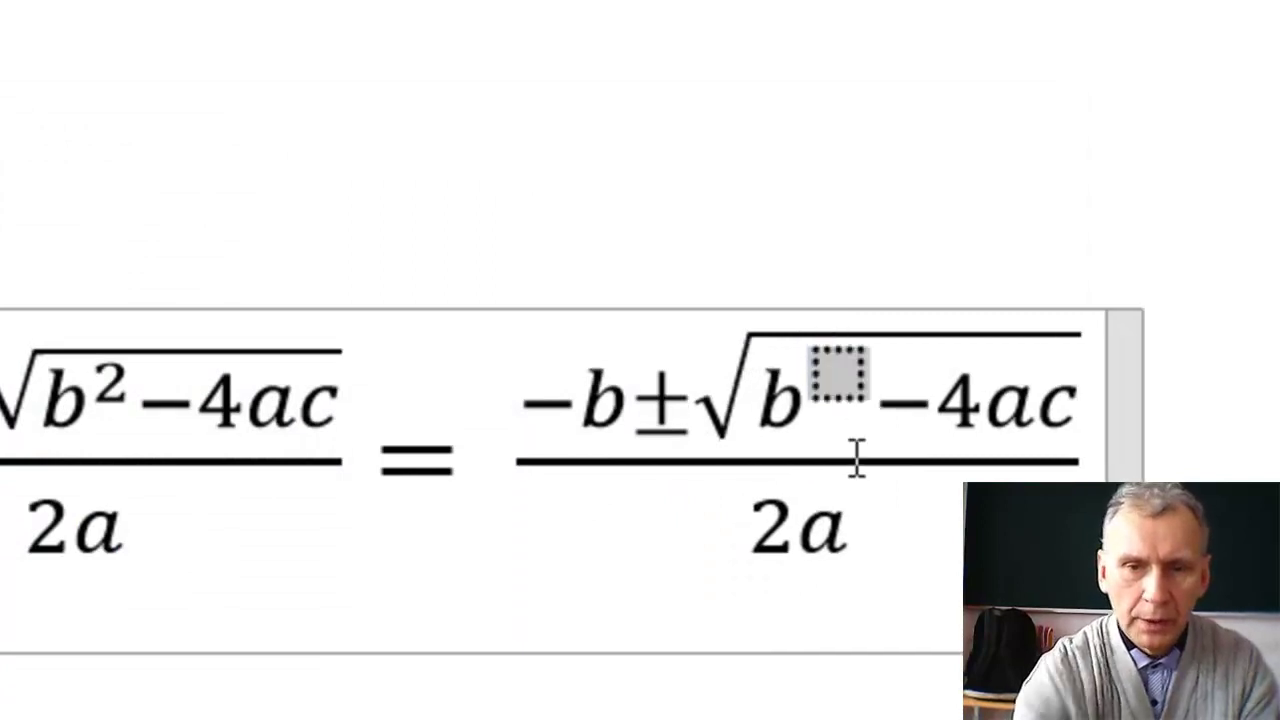
{"action": "left_click", "coordinate": [803, 423]}
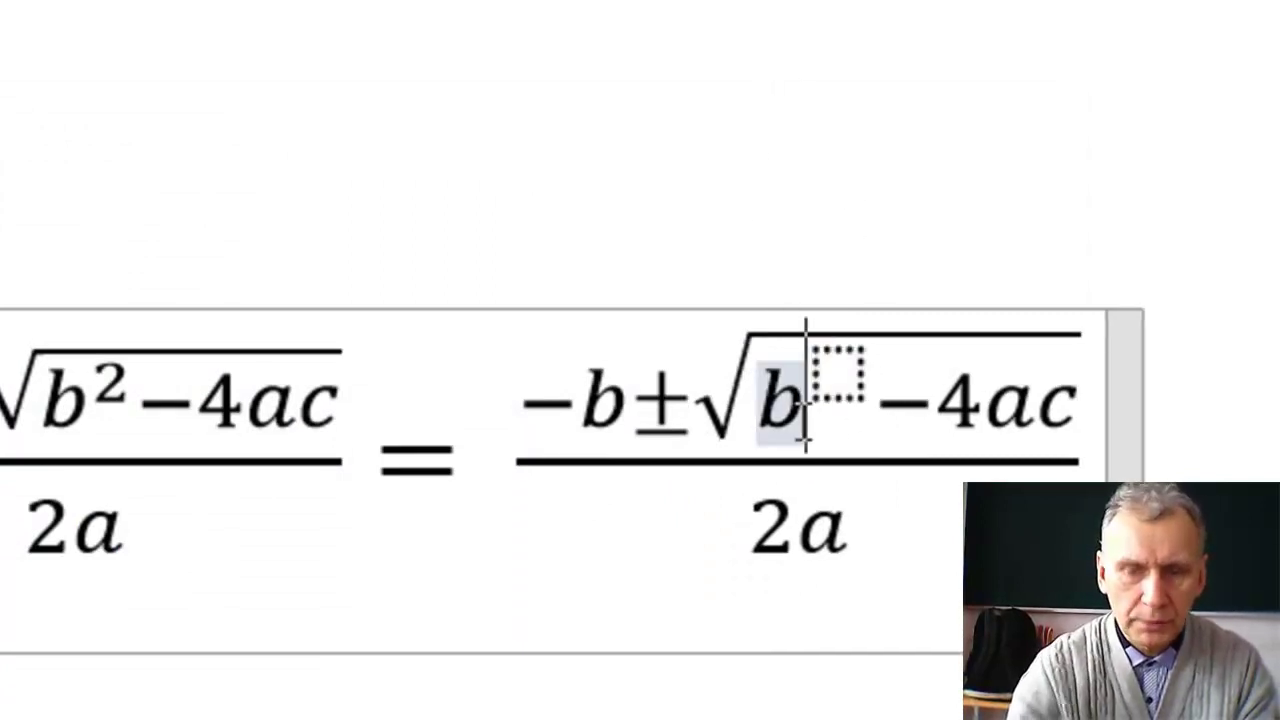
{"action": "key", "text": "BackSpace"}
{"action": "type", "text": "D"}
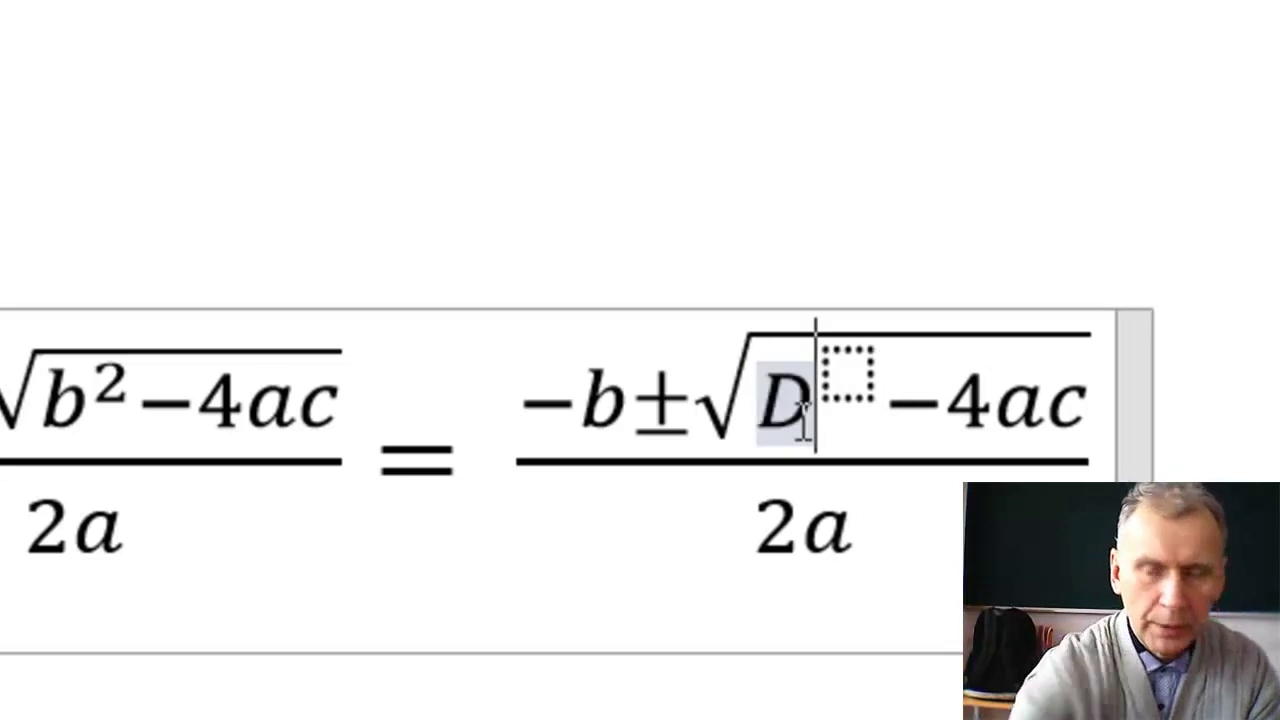
{"action": "left_click", "coordinate": [1097, 414]}
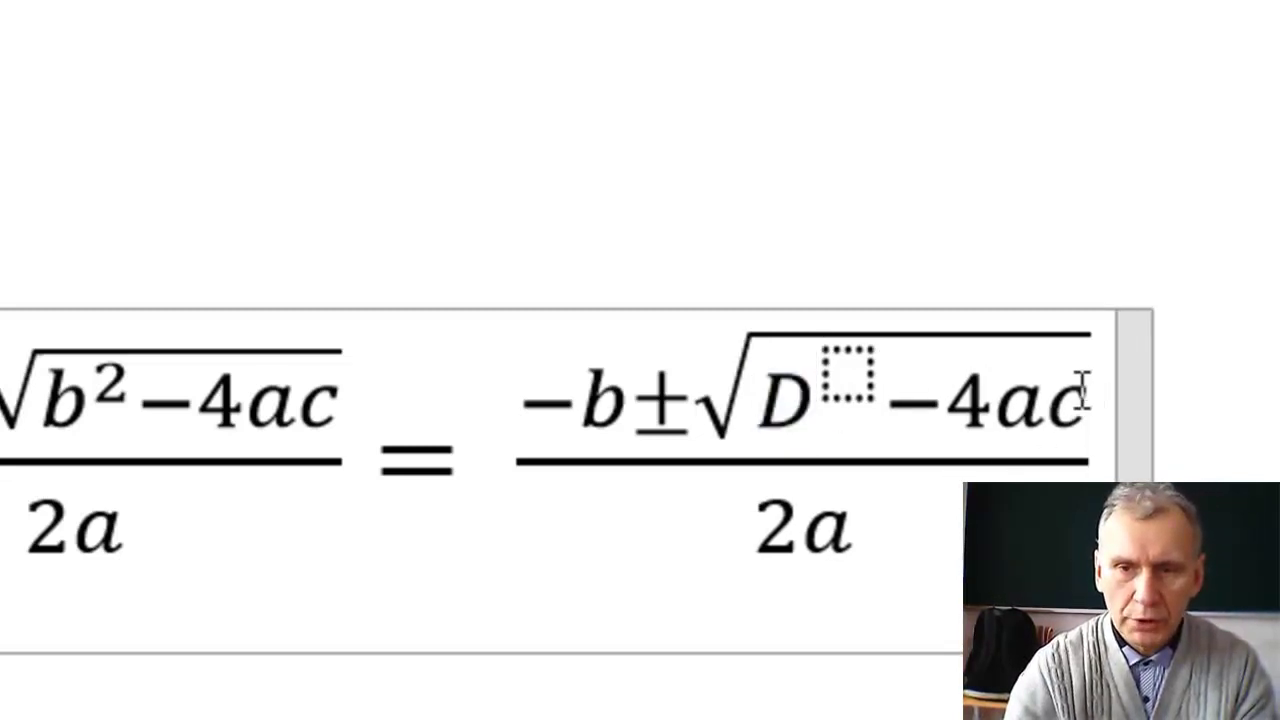
{"action": "key", "text": "shift+Home"}
{"action": "key", "text": "BackSpace"}
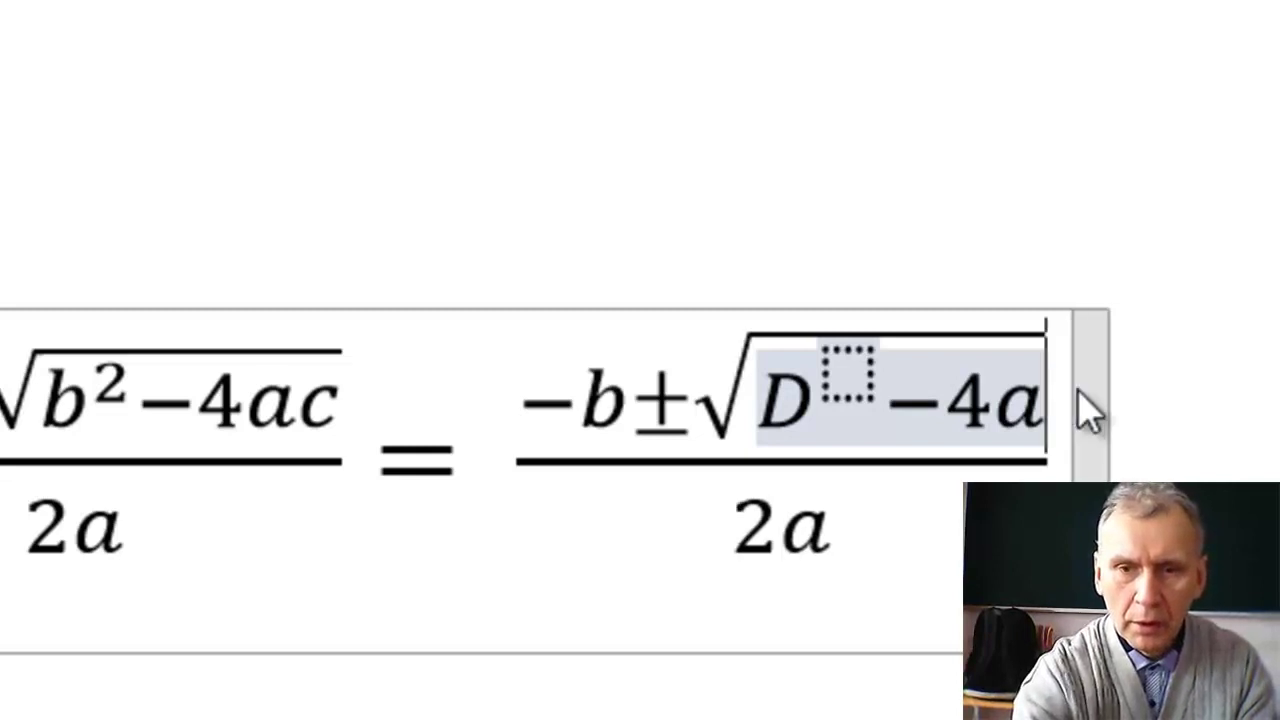
{"action": "key", "text": "BackSpace"}
{"action": "key", "text": "BackSpace"}
{"action": "key", "text": "BackSpace"}
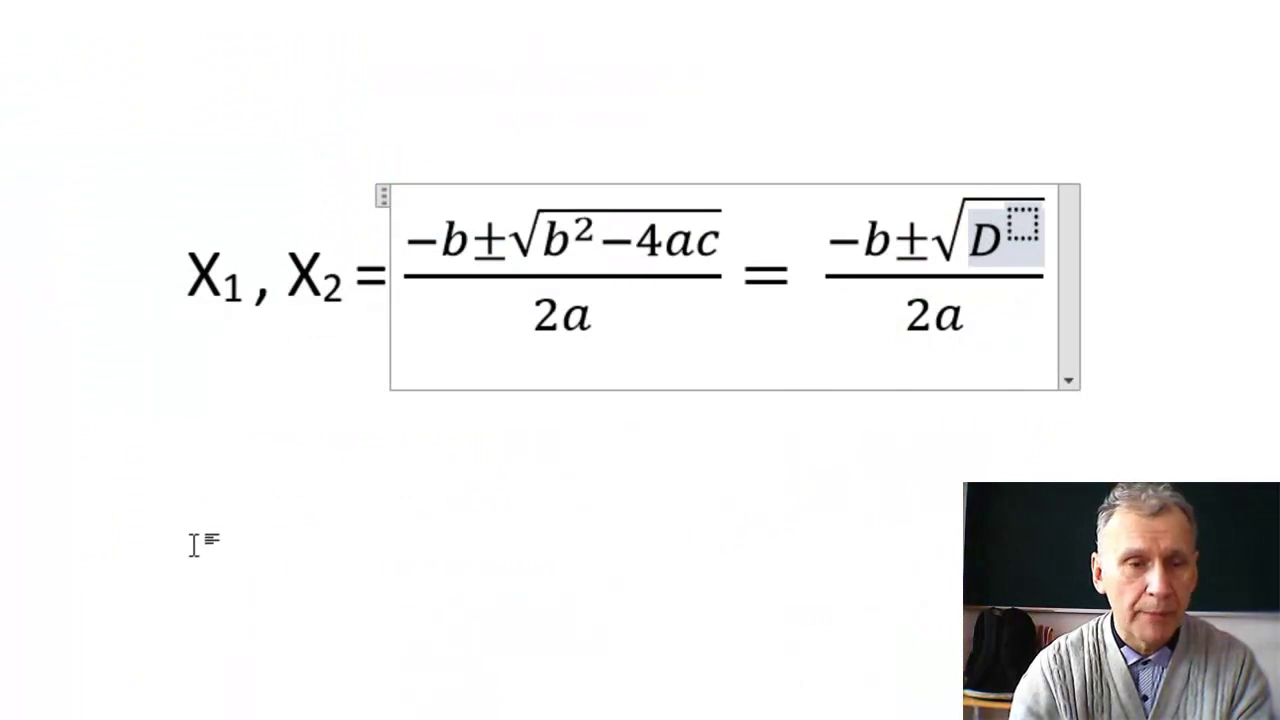
Step: Exit the equation editor by clicking the blank area below the finished formula
{"action": "left_click", "coordinate": [200, 542]}
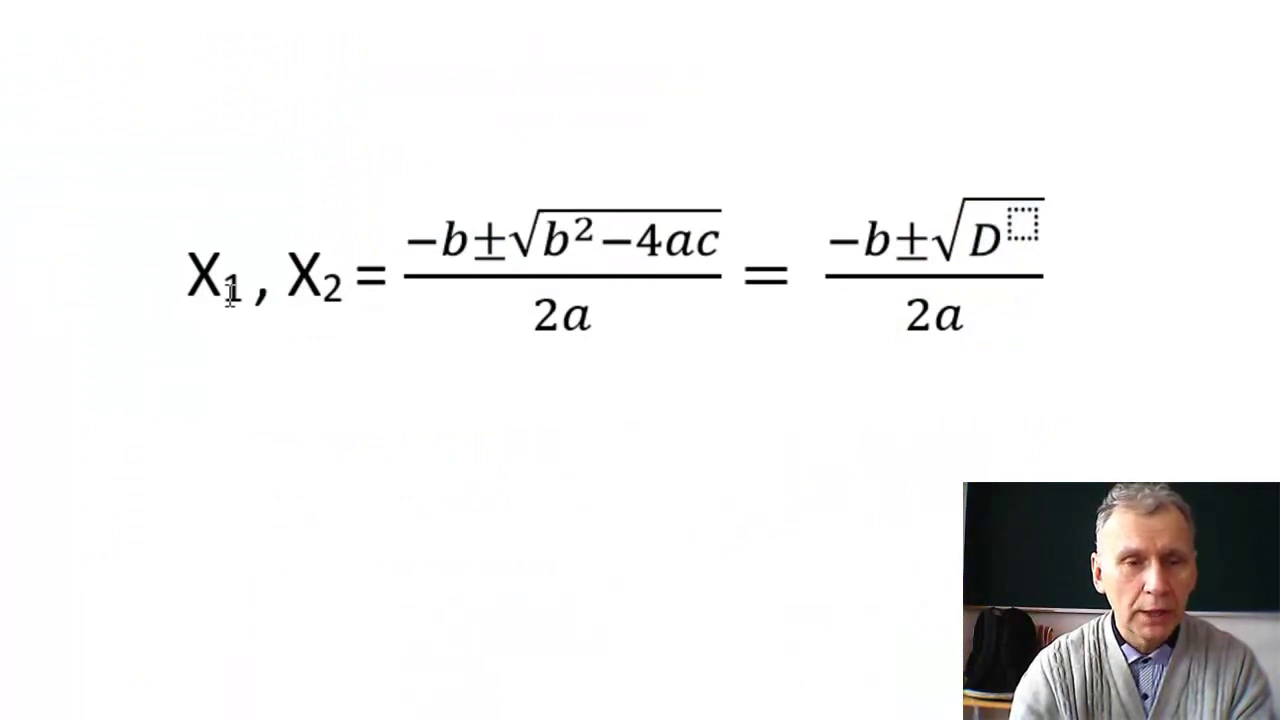